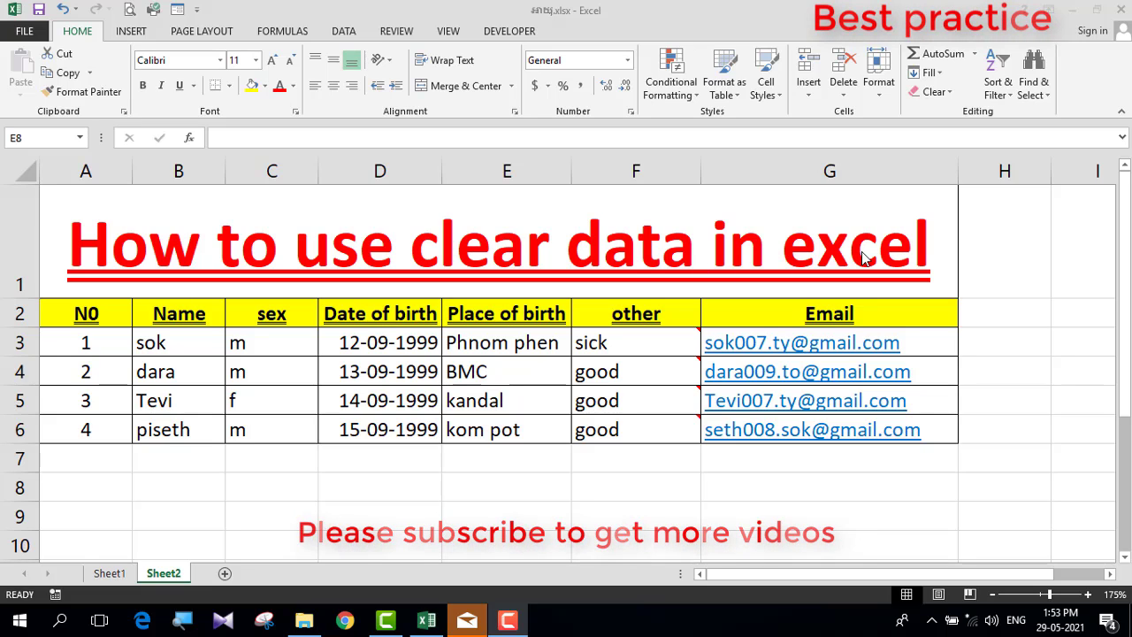
Step: Look over the Clear options list: All, Formats, Contents, Comments, Hyperlinks
key("alt+Tab")
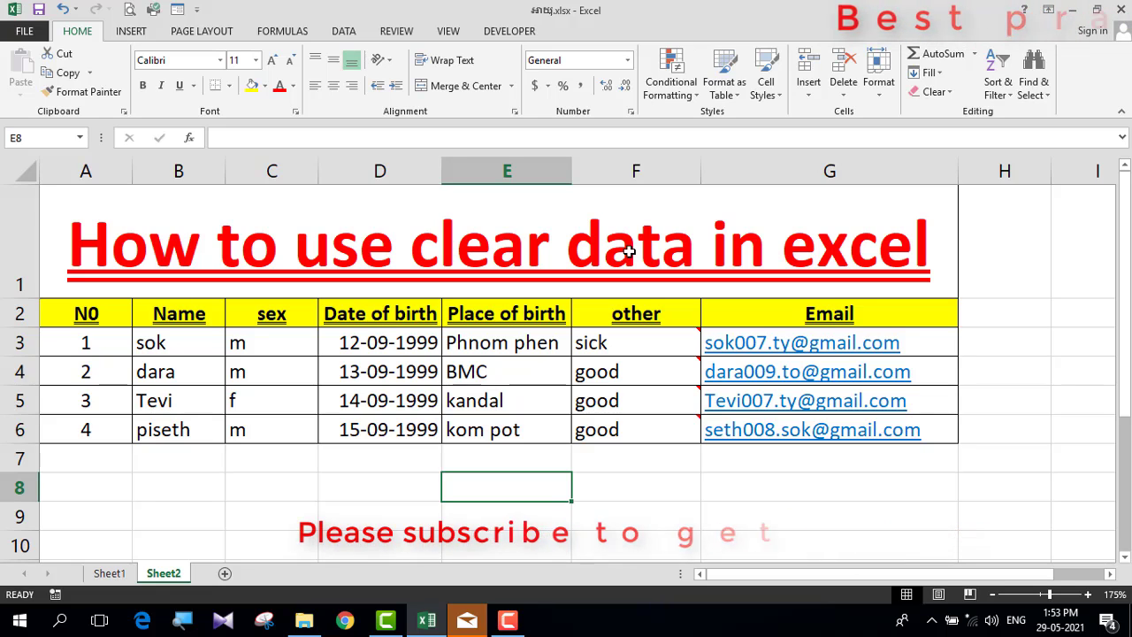
left_click(951, 92)
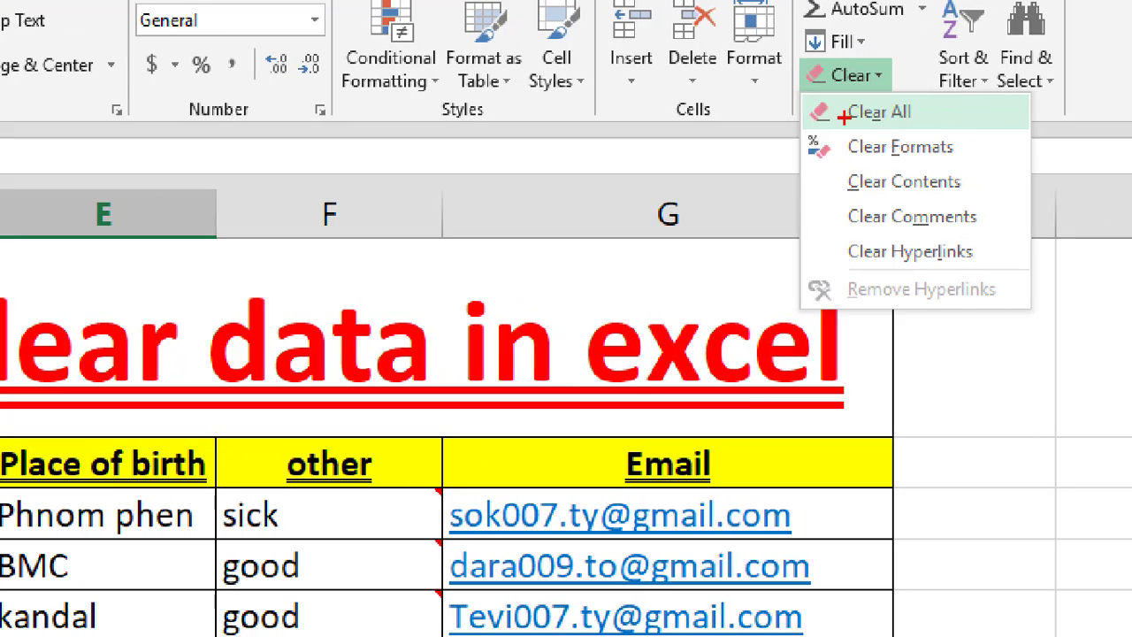
left_click_drag(885, 136, 922, 132)
left_click_drag(881, 169, 933, 167)
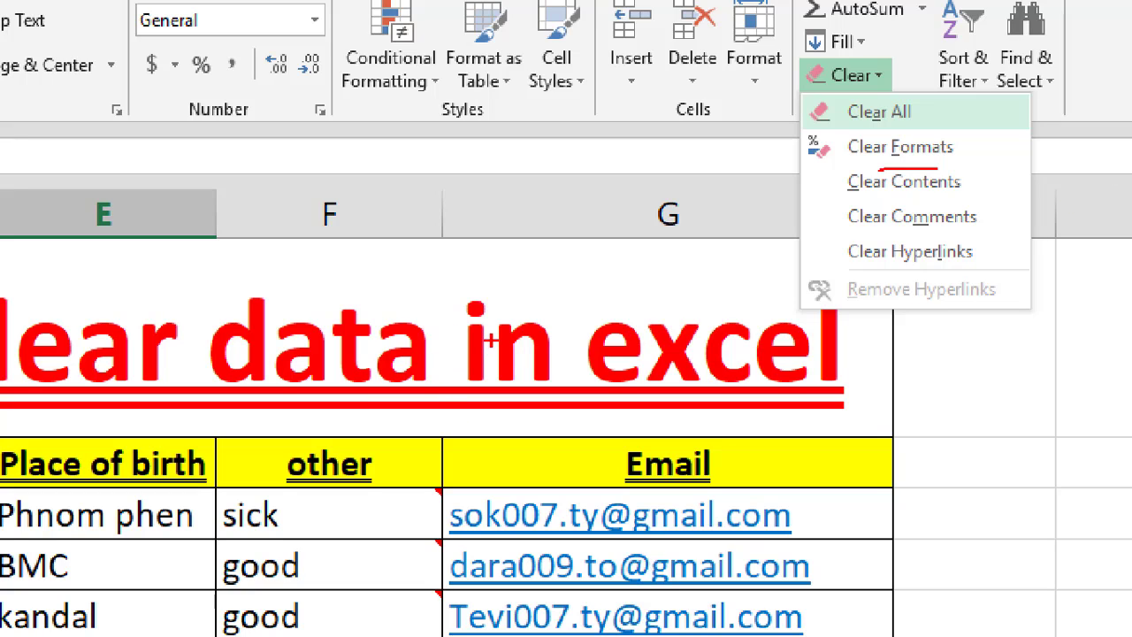
left_click_drag(906, 204, 946, 204)
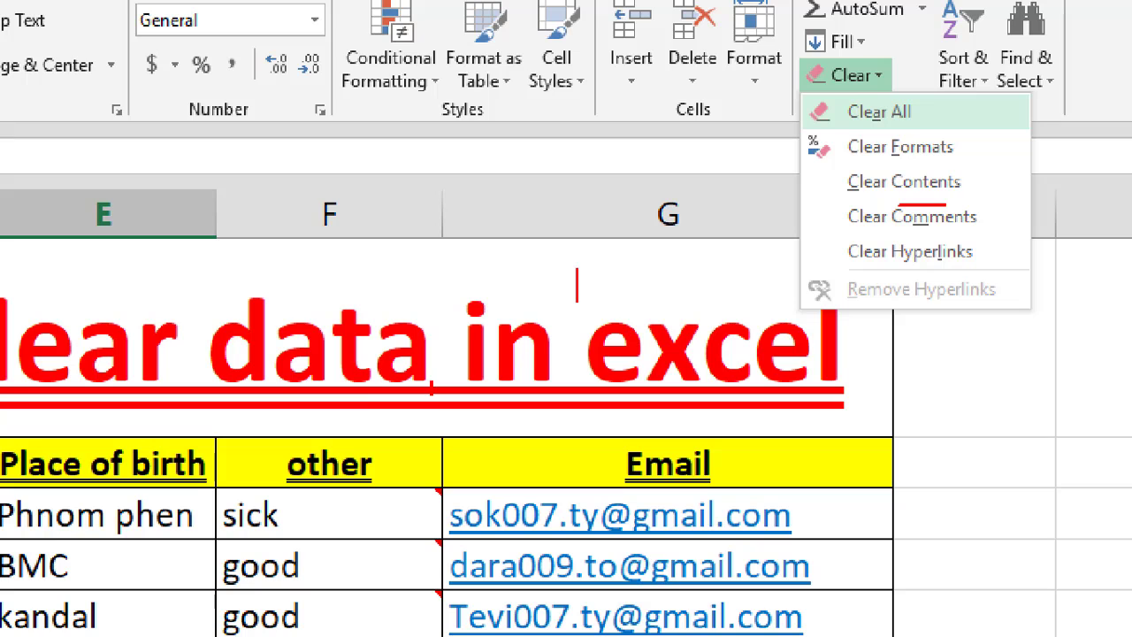
left_click_drag(880, 238, 939, 239)
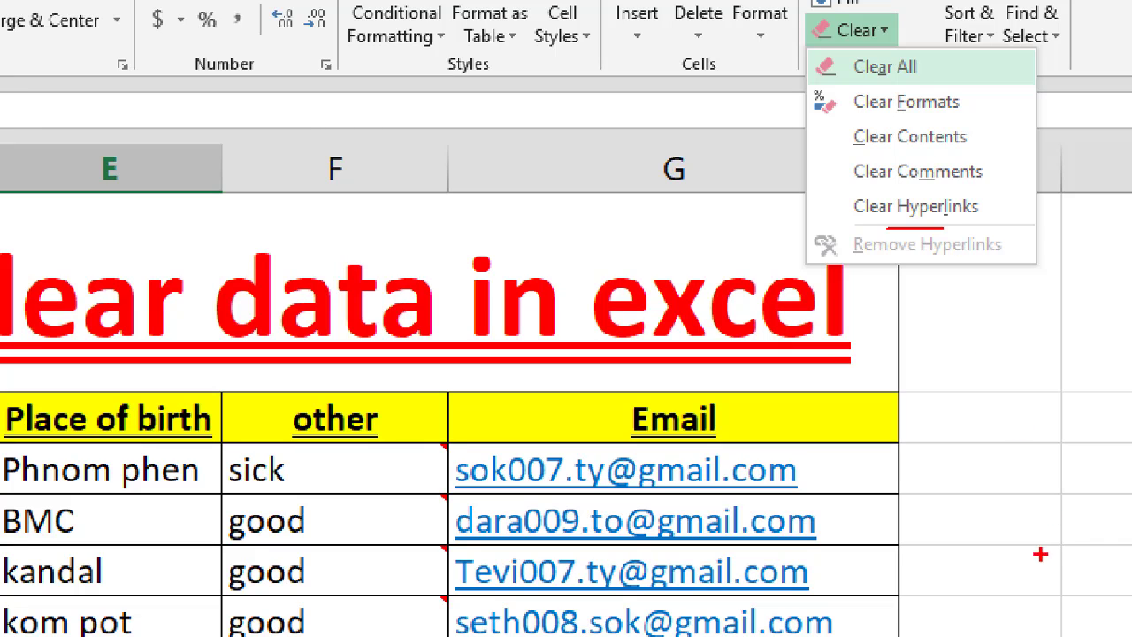
left_click(972, 463)
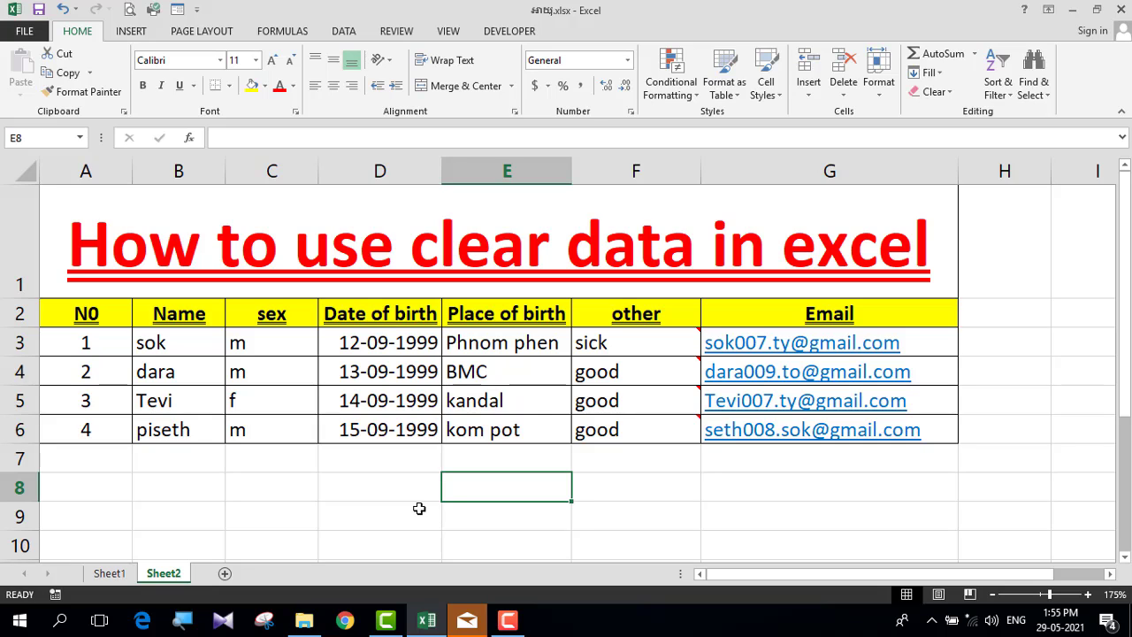
Step: Select the student table A1:G6, from the red title down to row 6
left_click(419, 510)
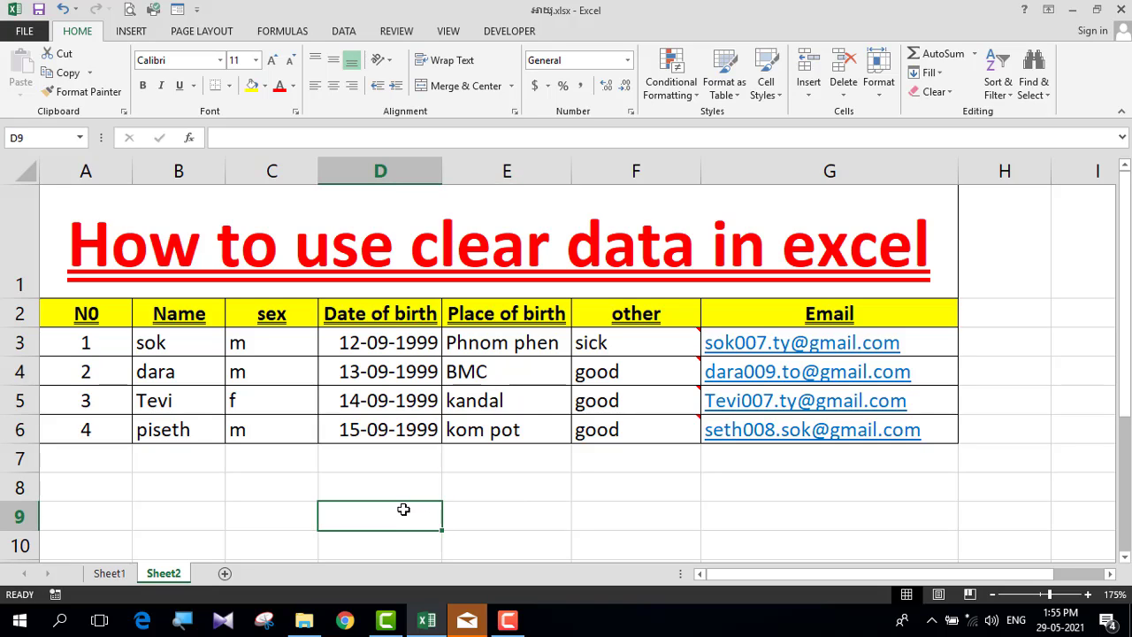
left_click(456, 469)
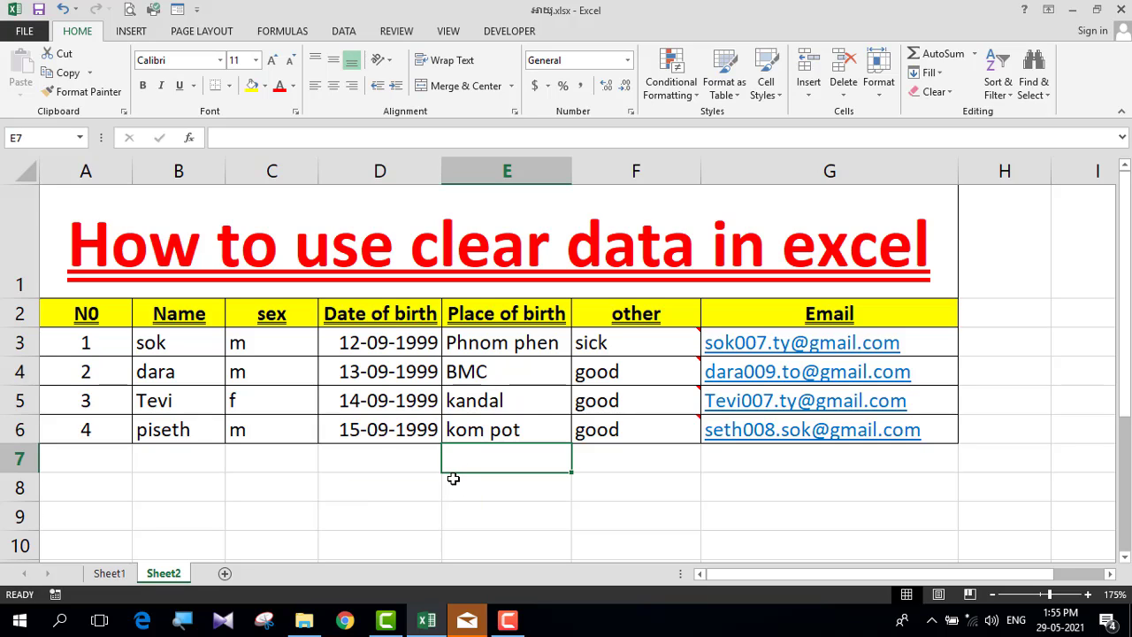
left_click(376, 486)
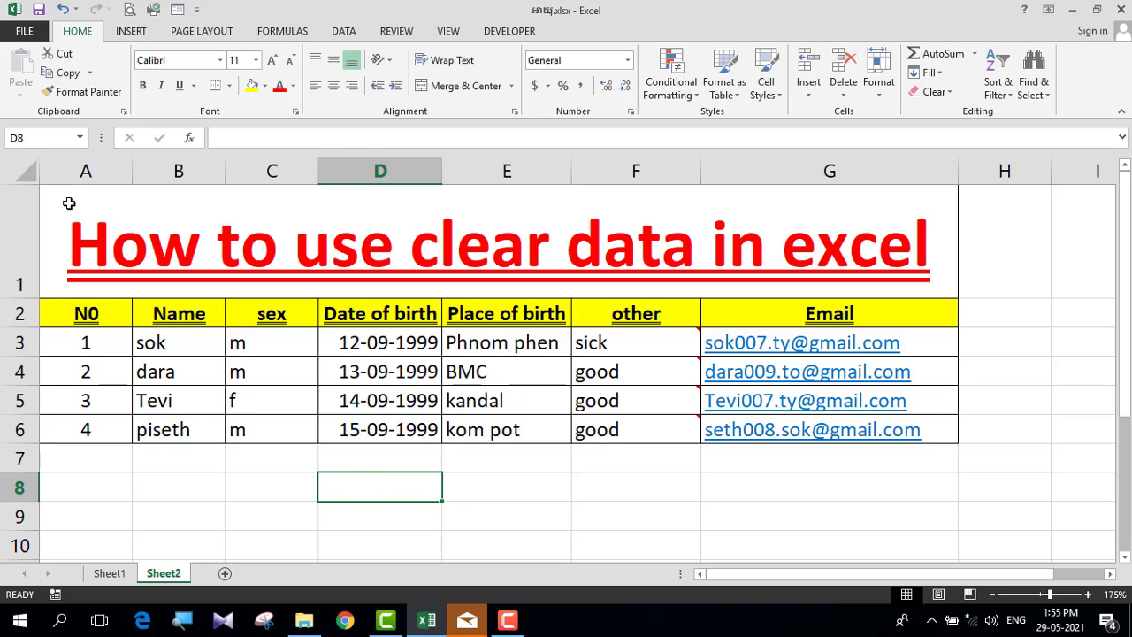
left_click_drag(69, 203, 756, 429)
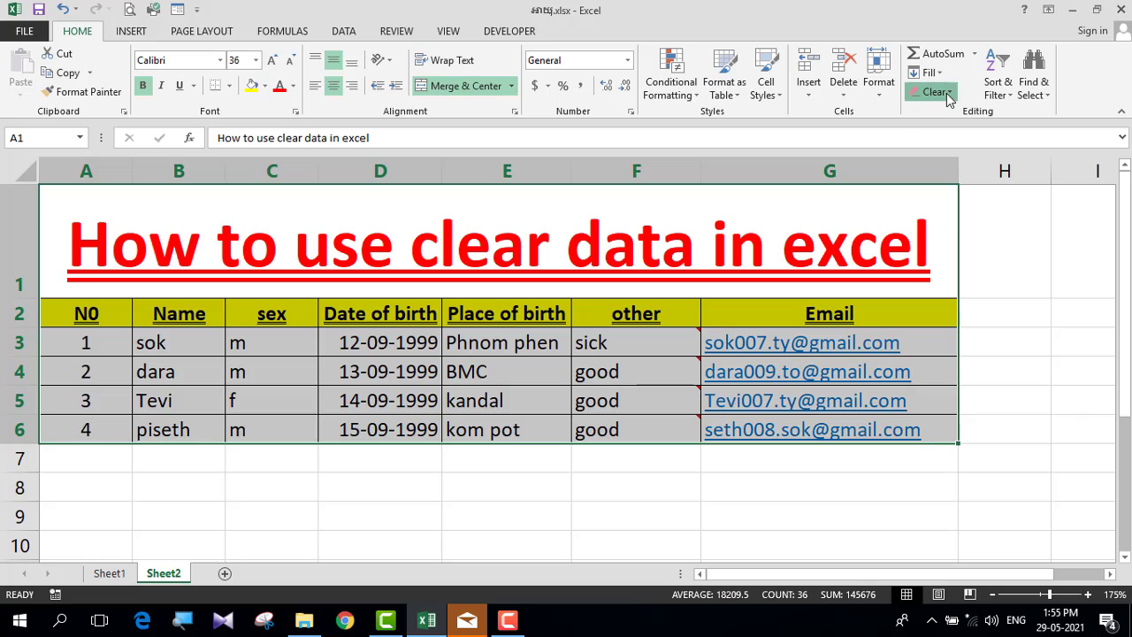
Step: Apply Clear All to A1:G6, then check that cells like B2 and C3 are blank
left_click(947, 94)
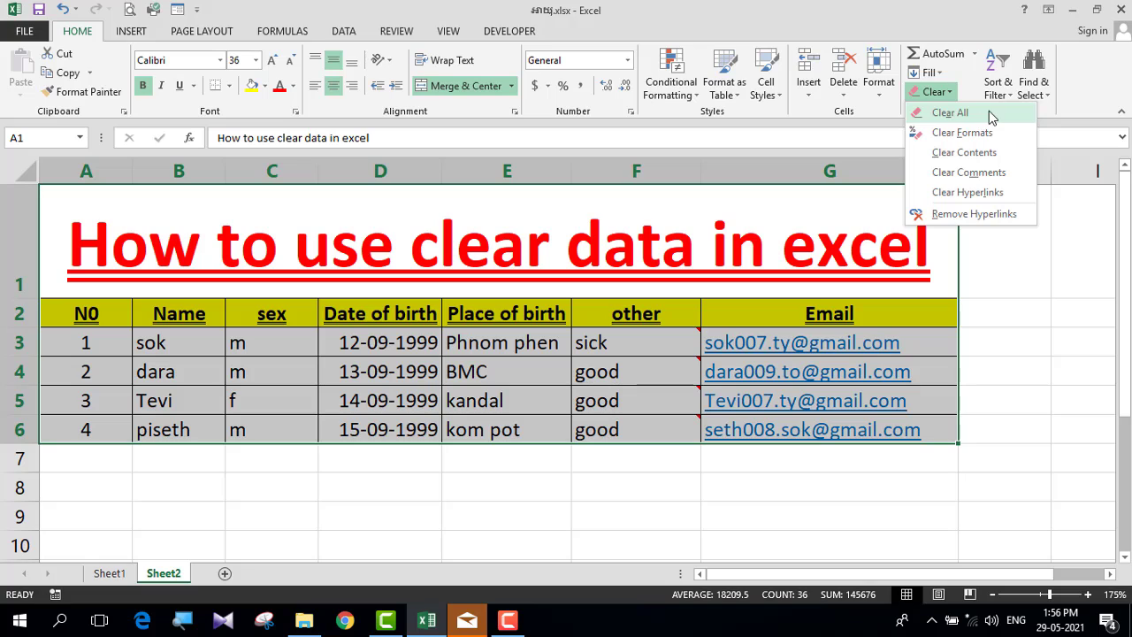
left_click(953, 115)
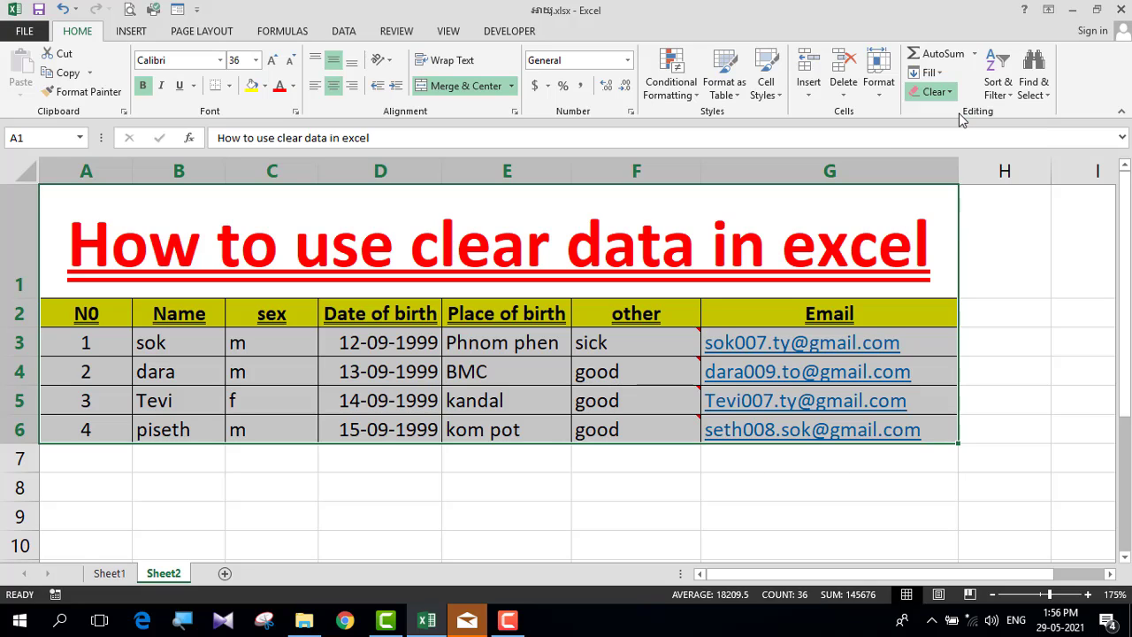
left_click(429, 382)
left_click(168, 260)
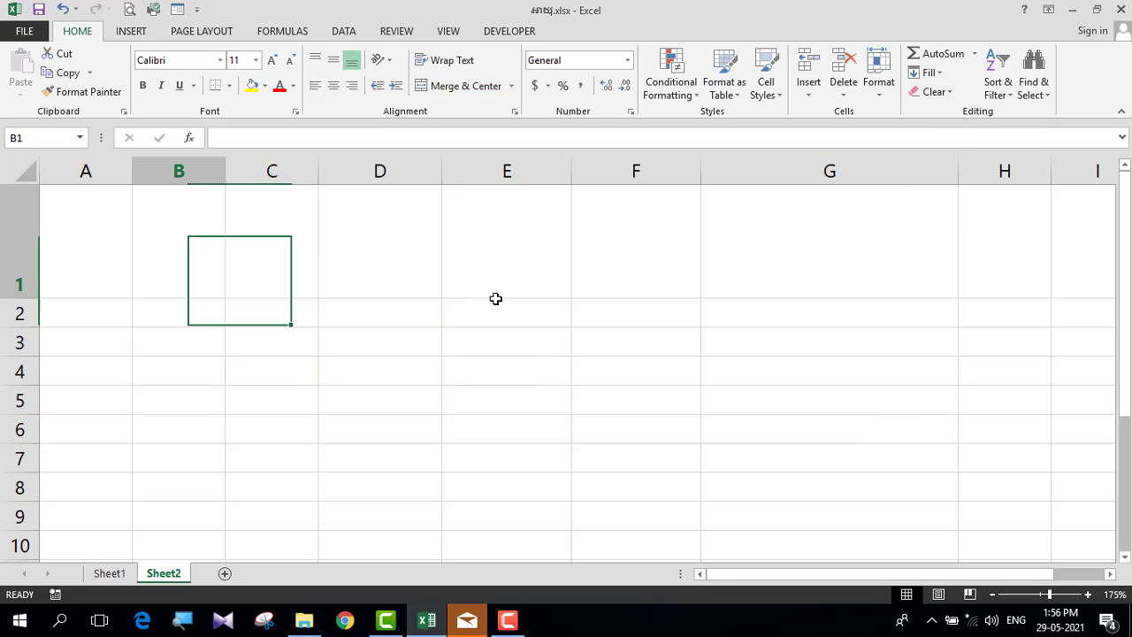
left_click(504, 341)
left_click(162, 275)
left_click_drag(100, 253, 834, 427)
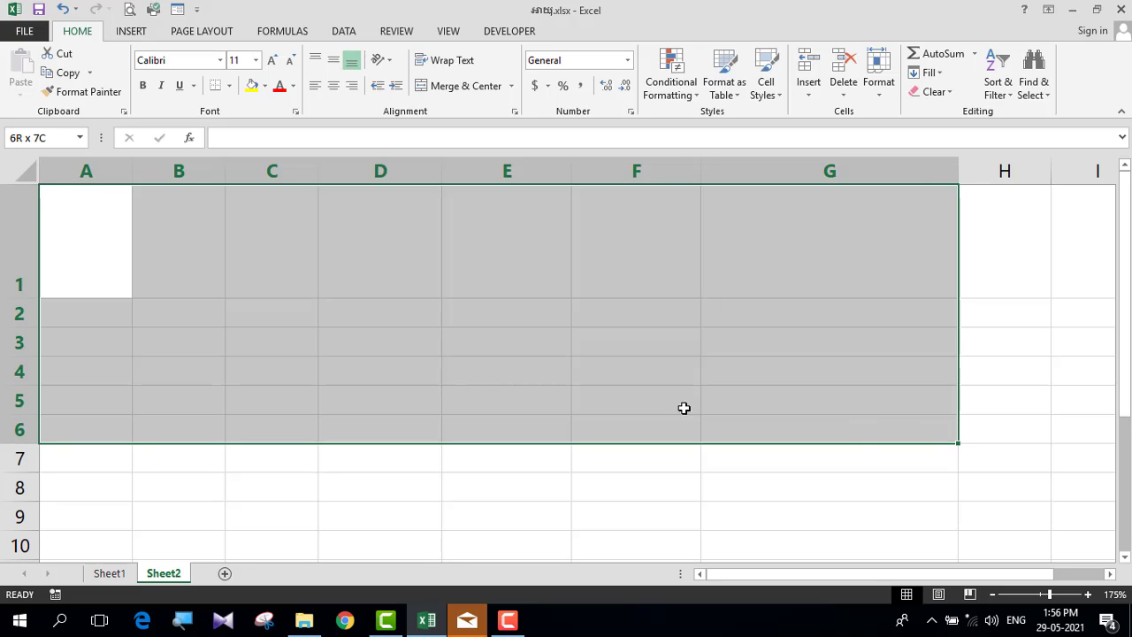
left_click(234, 344)
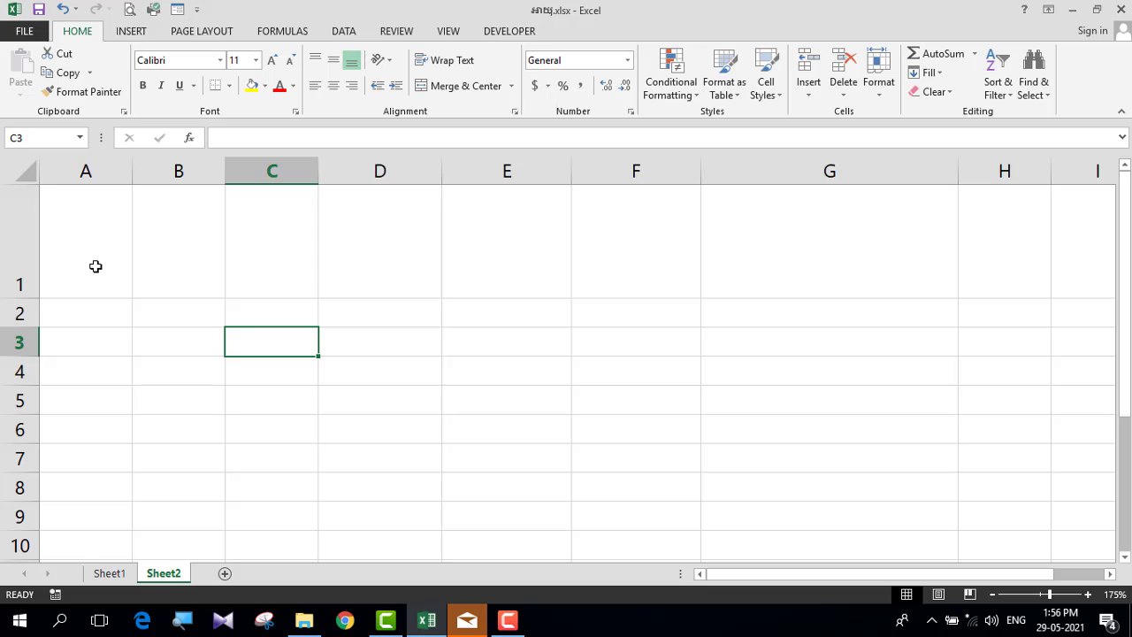
left_click(150, 322)
Step: Undo the Clear All with Ctrl+Z so the formatted student table returns
key("ctrl+z")
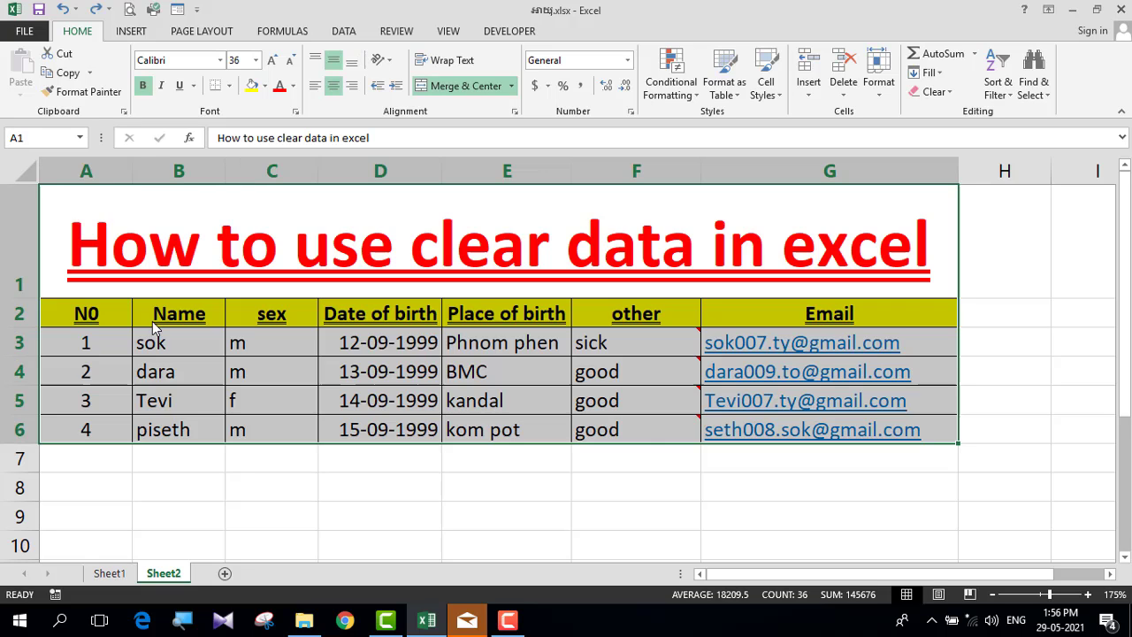
left_click(882, 486)
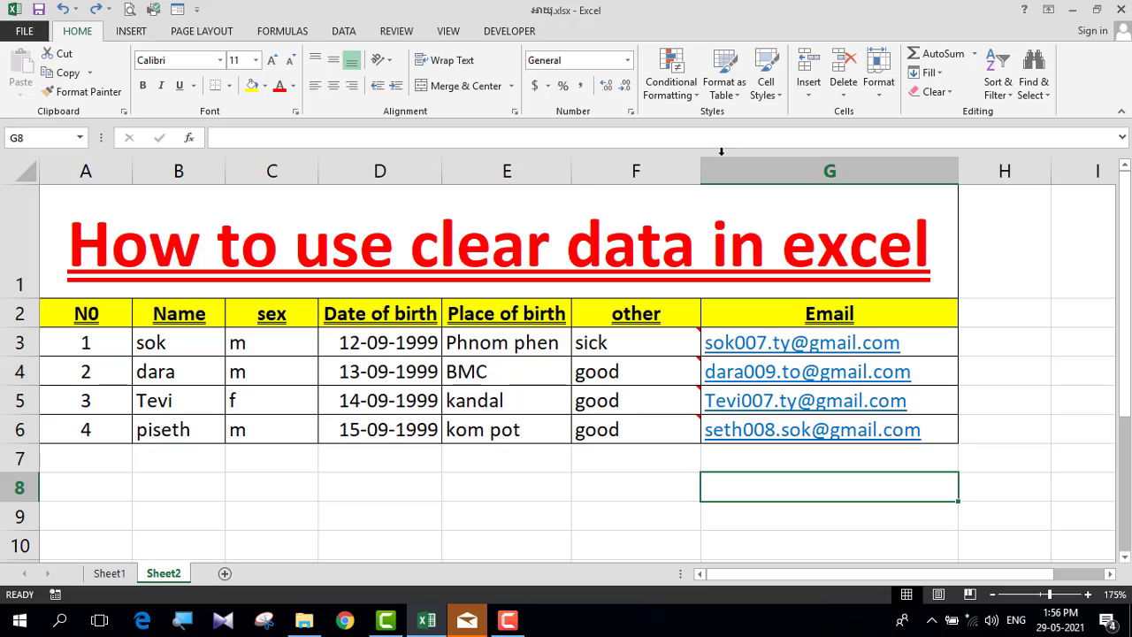
left_click(940, 94)
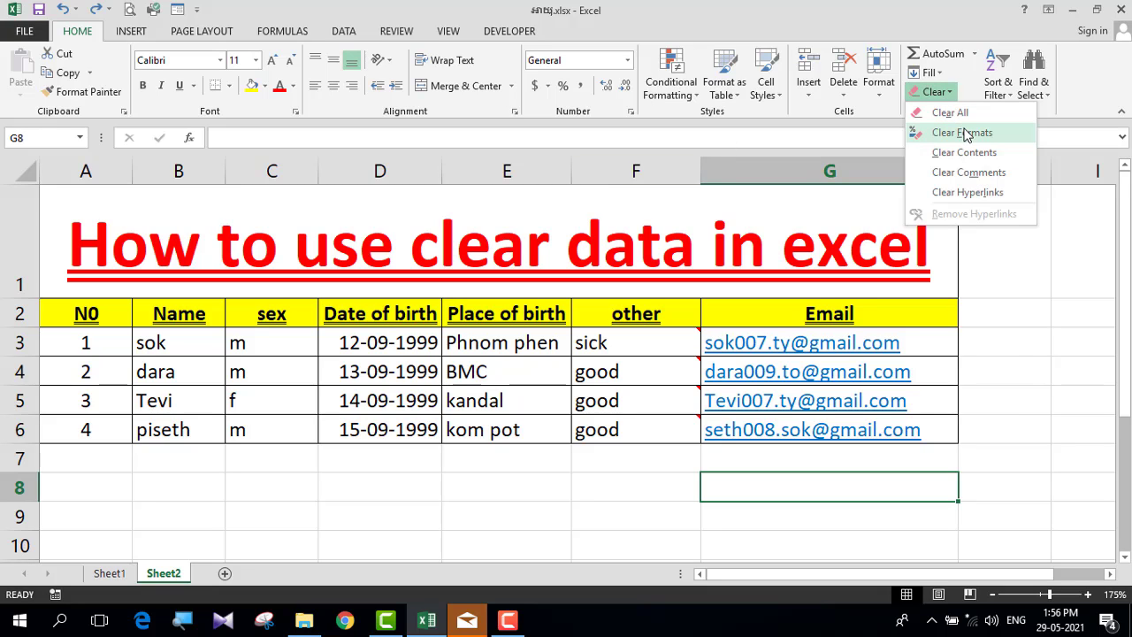
key("Escape")
Step: Reselect the table A1:G6 and show the Clear options list
left_click(257, 255)
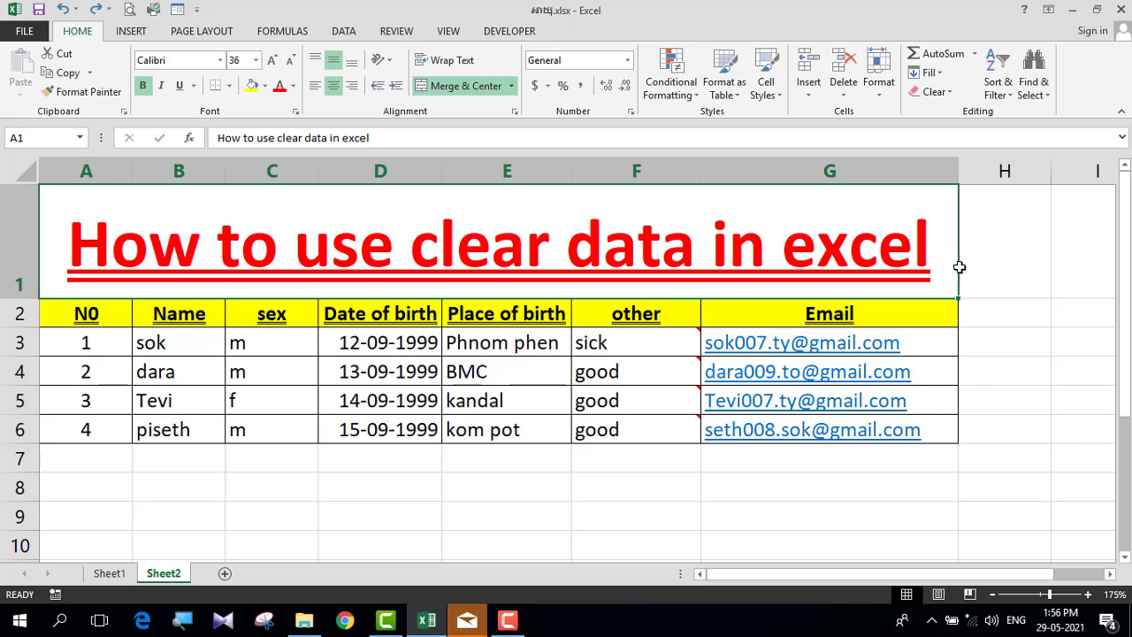
left_click(987, 271)
left_click(232, 239)
left_click_drag(144, 240, 256, 434)
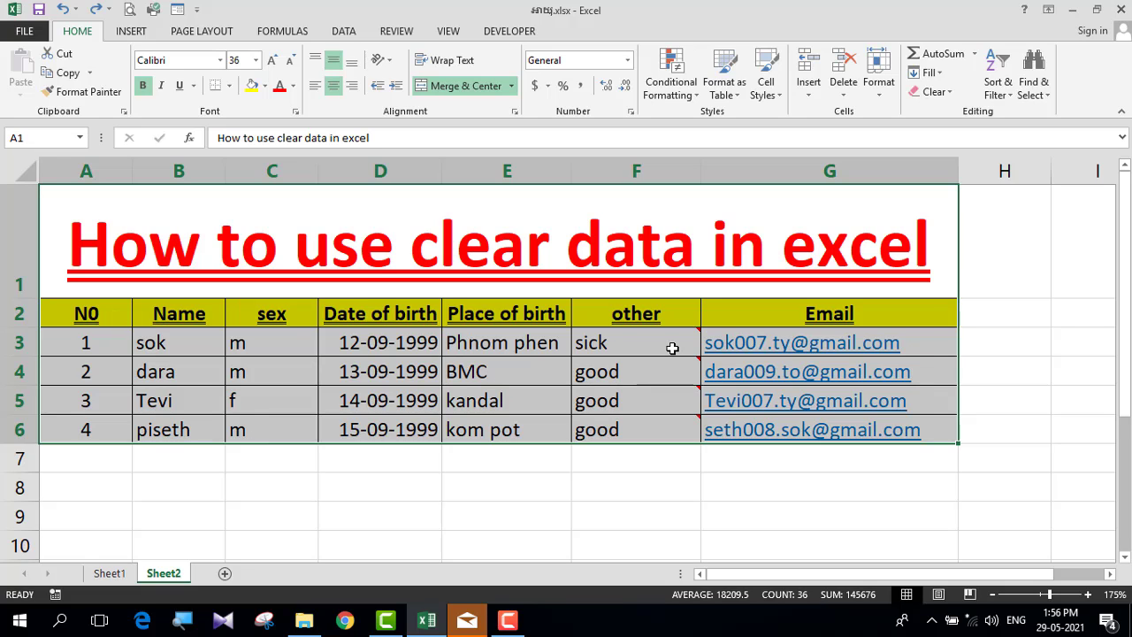
left_click(498, 365)
left_click(139, 223)
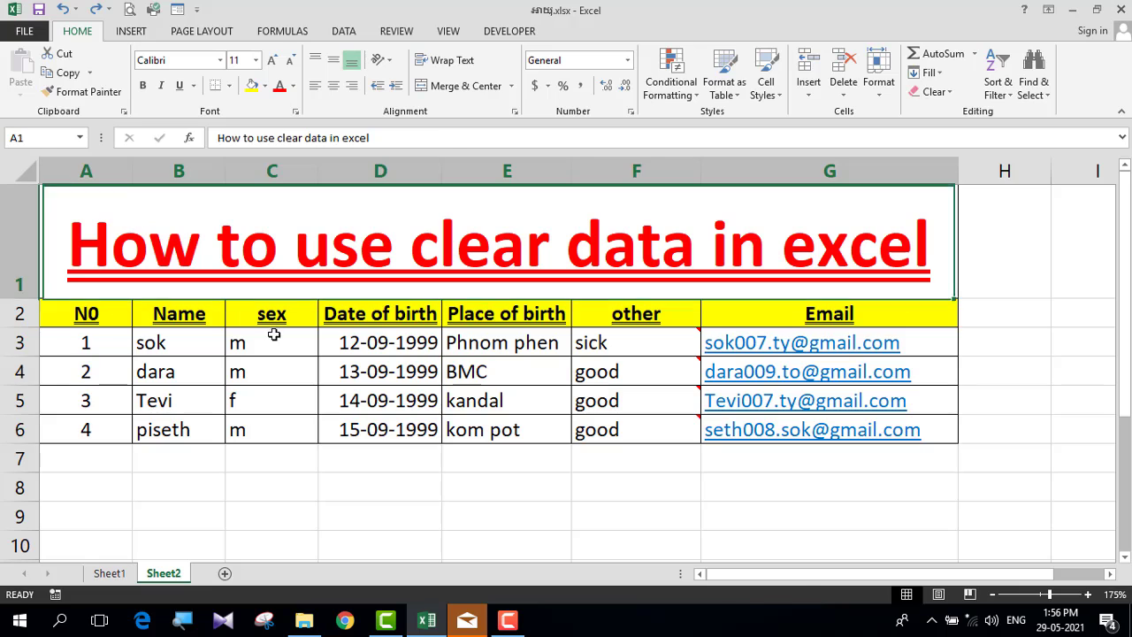
left_click_drag(274, 335, 374, 430)
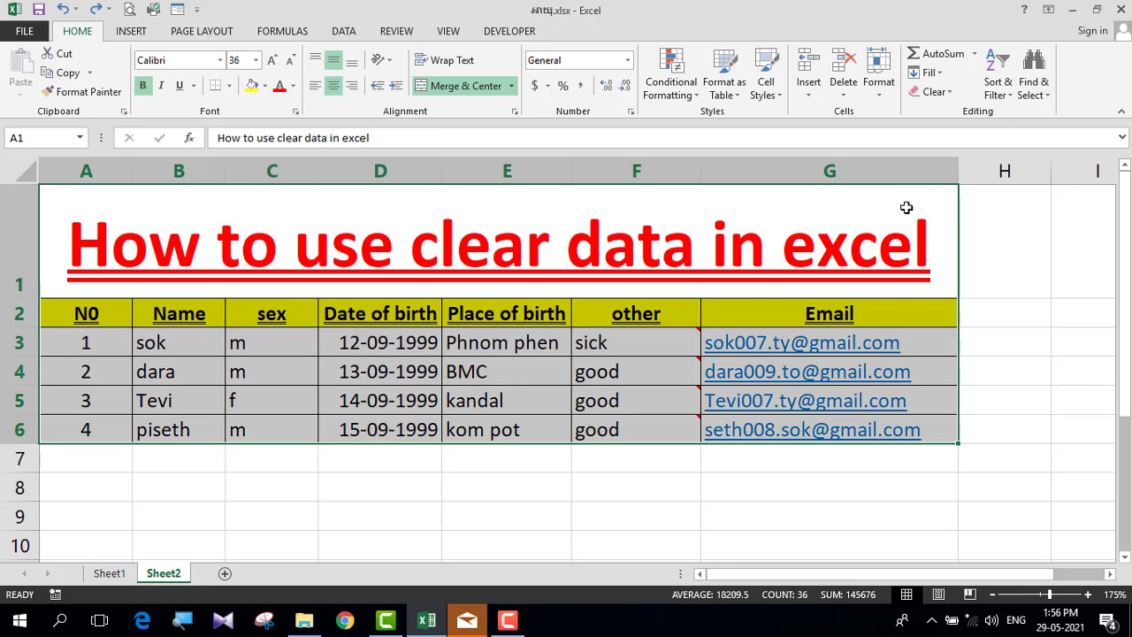
left_click(936, 92)
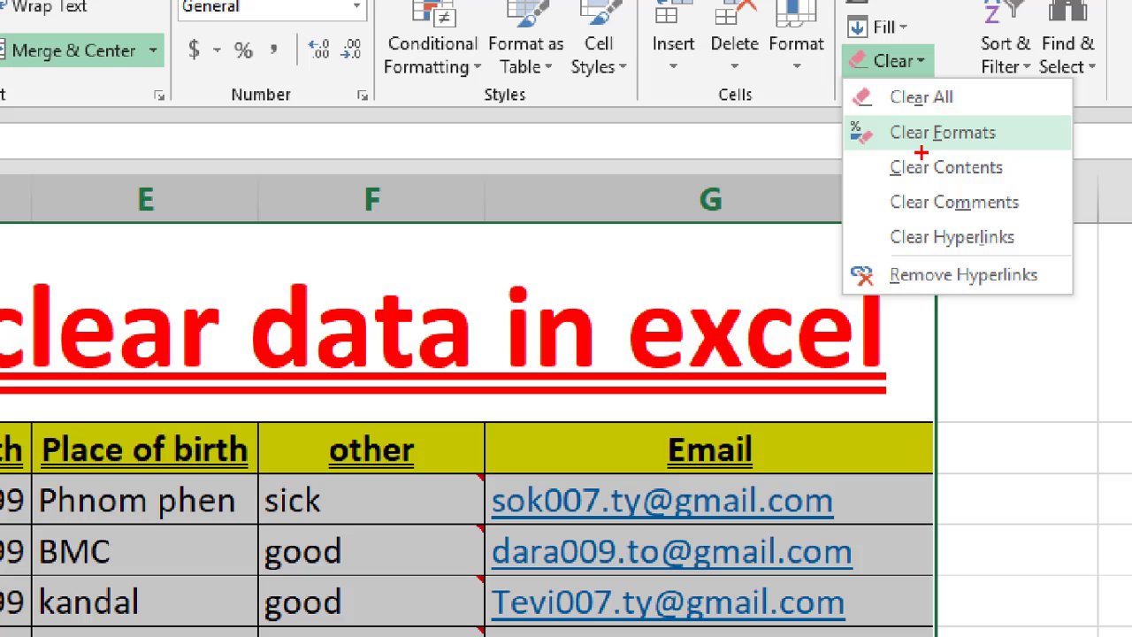
Step: Apply Clear Formats to the table, keeping its values
left_click_drag(950, 144, 993, 143)
key("Escape")
left_click(936, 91)
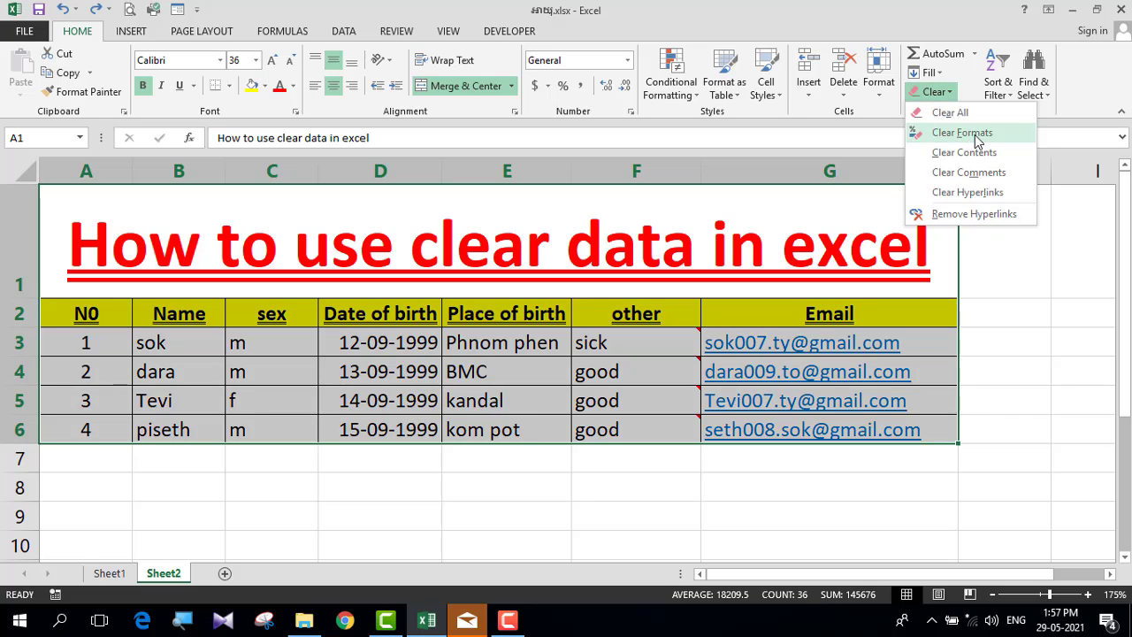
left_click(978, 142)
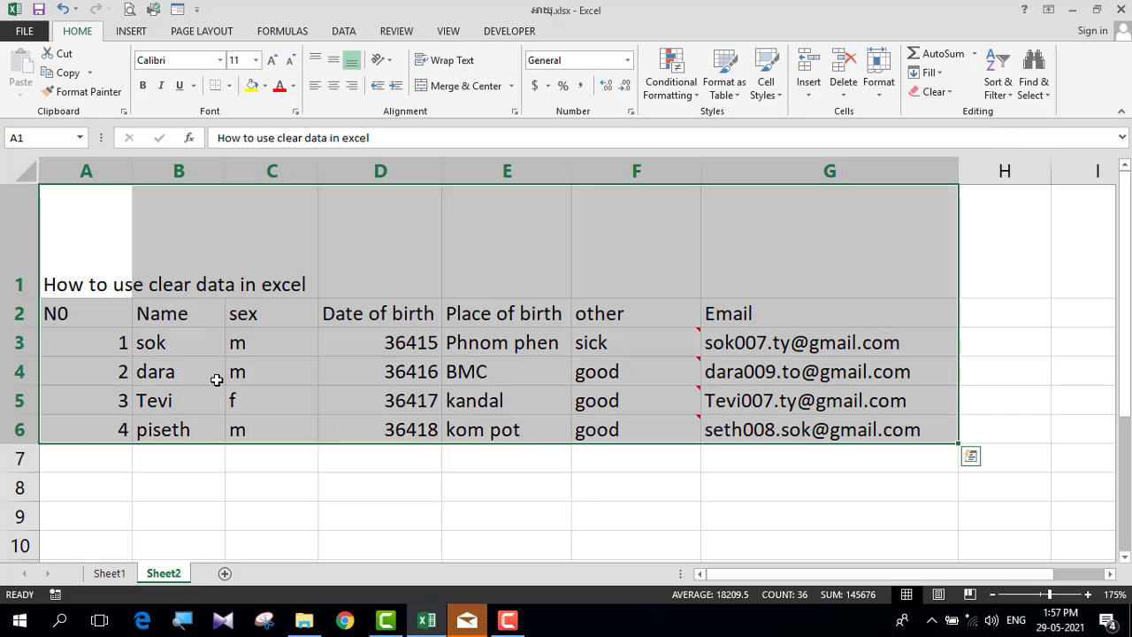
Step: Check row 1 to show the plain title in A1 is no longer merged across B1:G1
left_click(157, 342)
left_click_drag(118, 281, 804, 244)
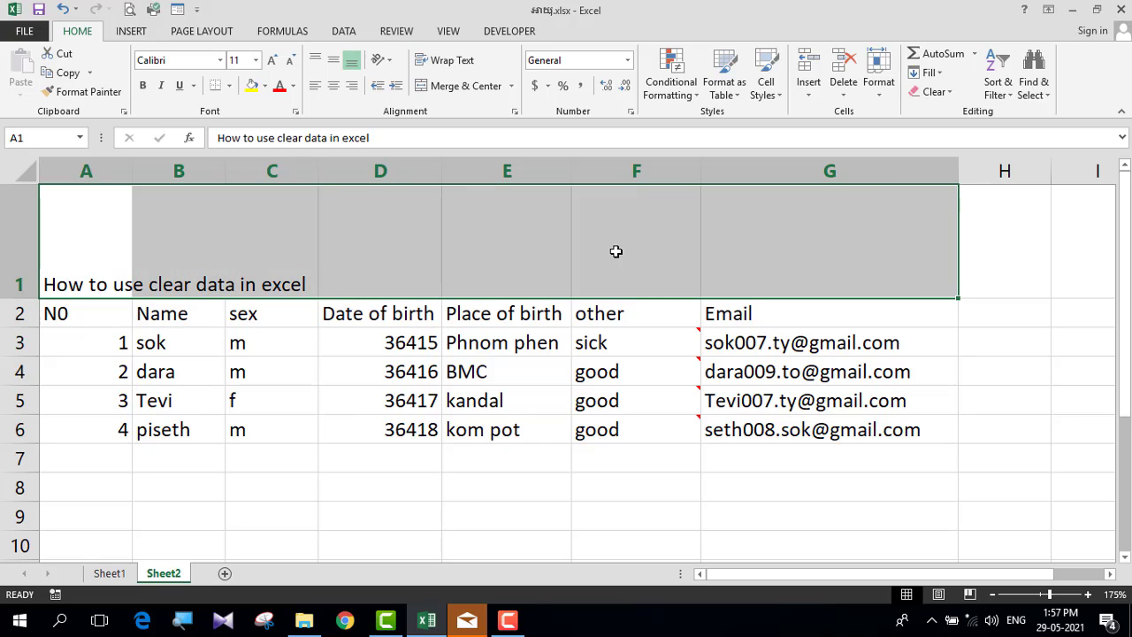
left_click(488, 253)
left_click_drag(150, 253, 795, 256)
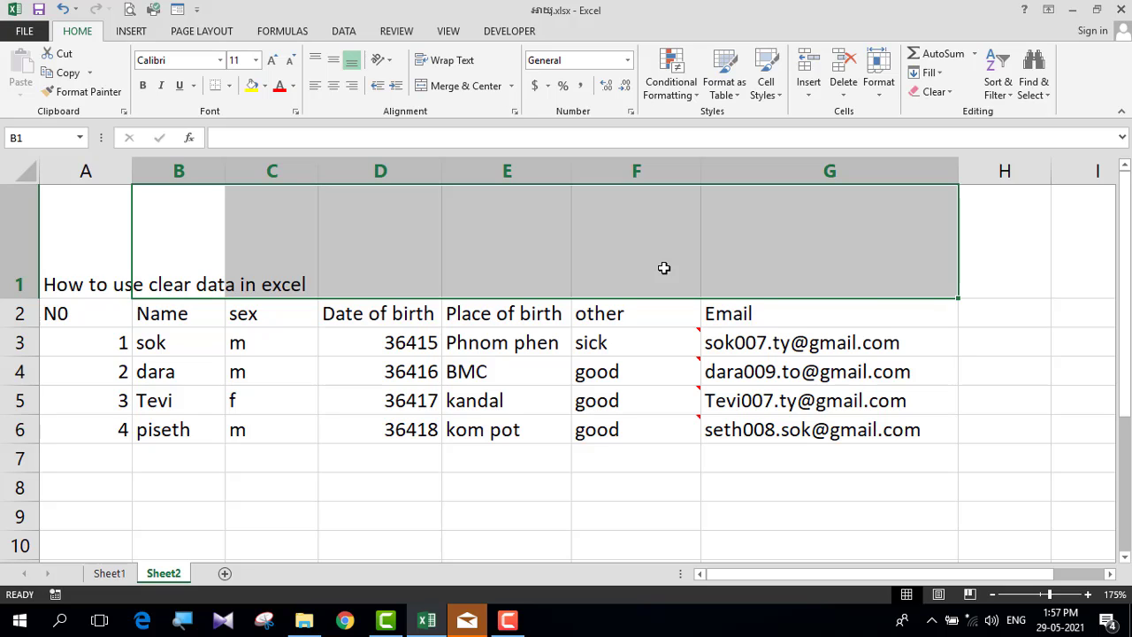
left_click(79, 250)
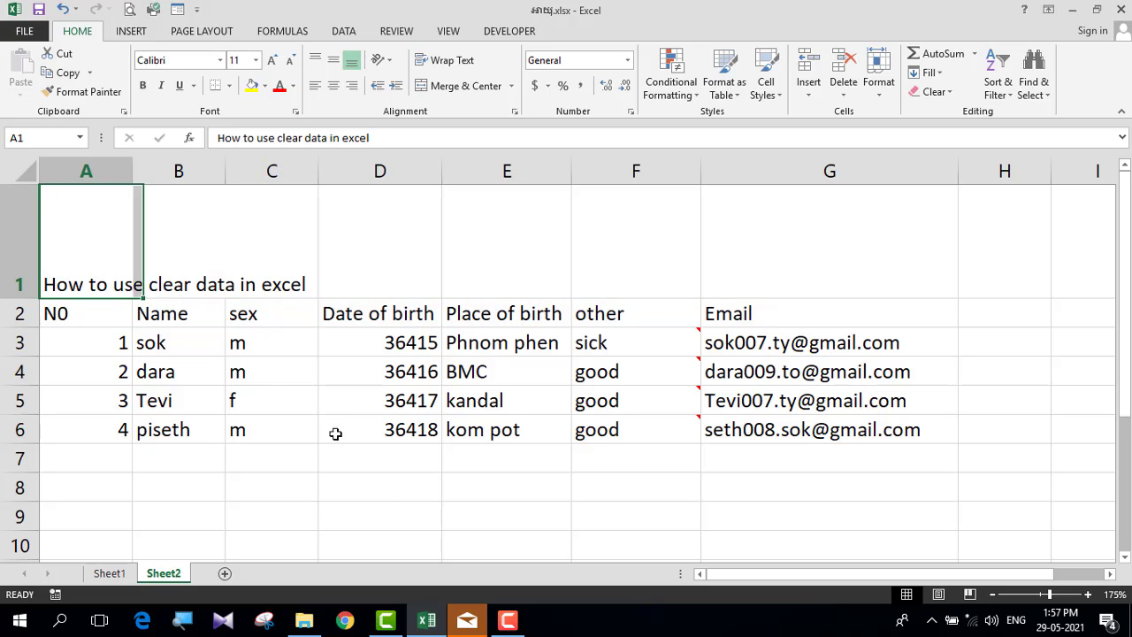
left_click(390, 495)
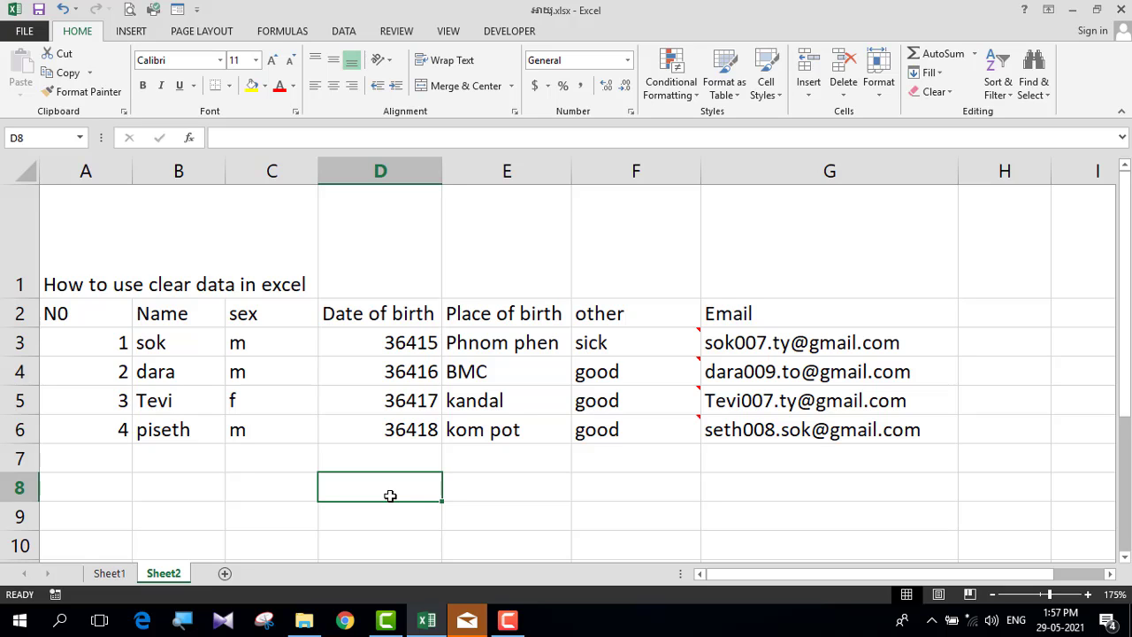
Step: Undo Clear Formats to restore the merged red title, yellow headers and formatted dates
key("ctrl+z")
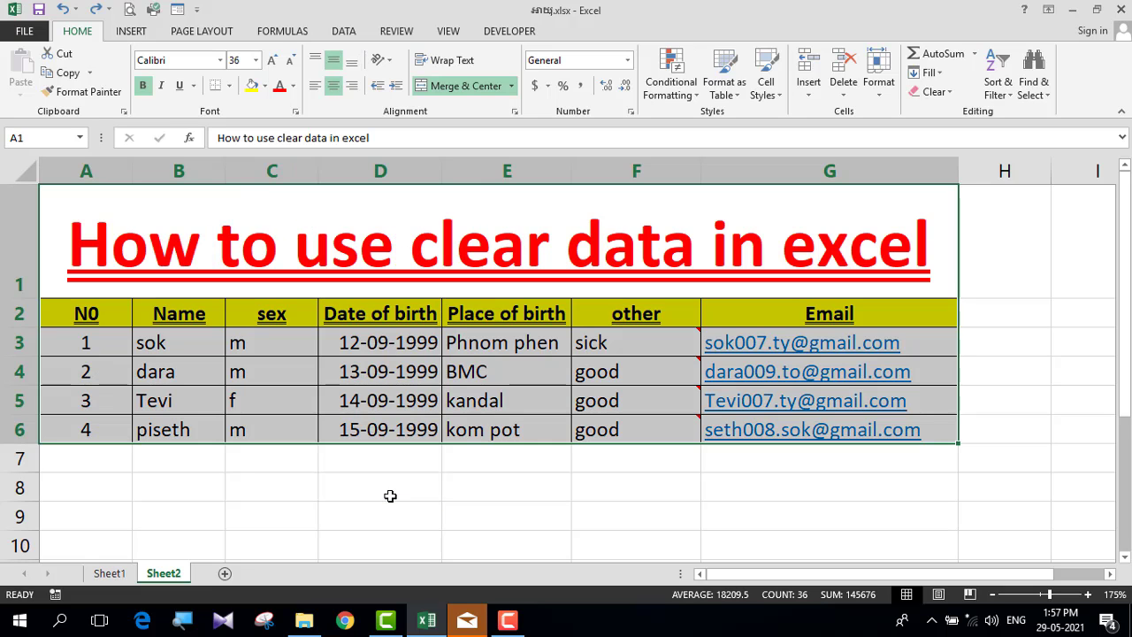
left_click(390, 495)
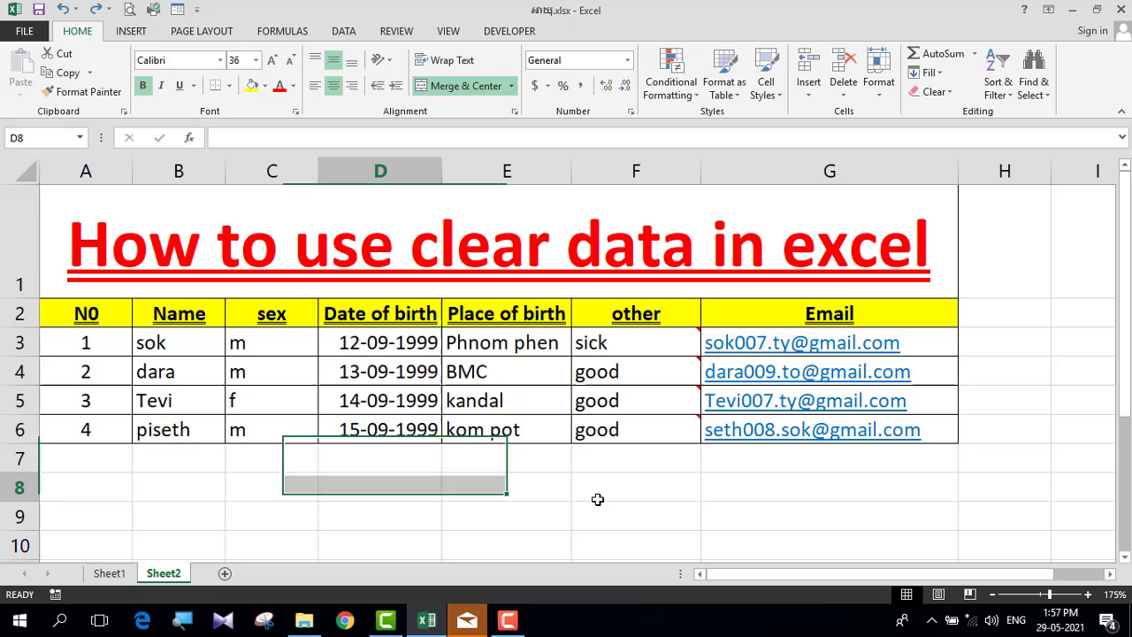
left_click(936, 91)
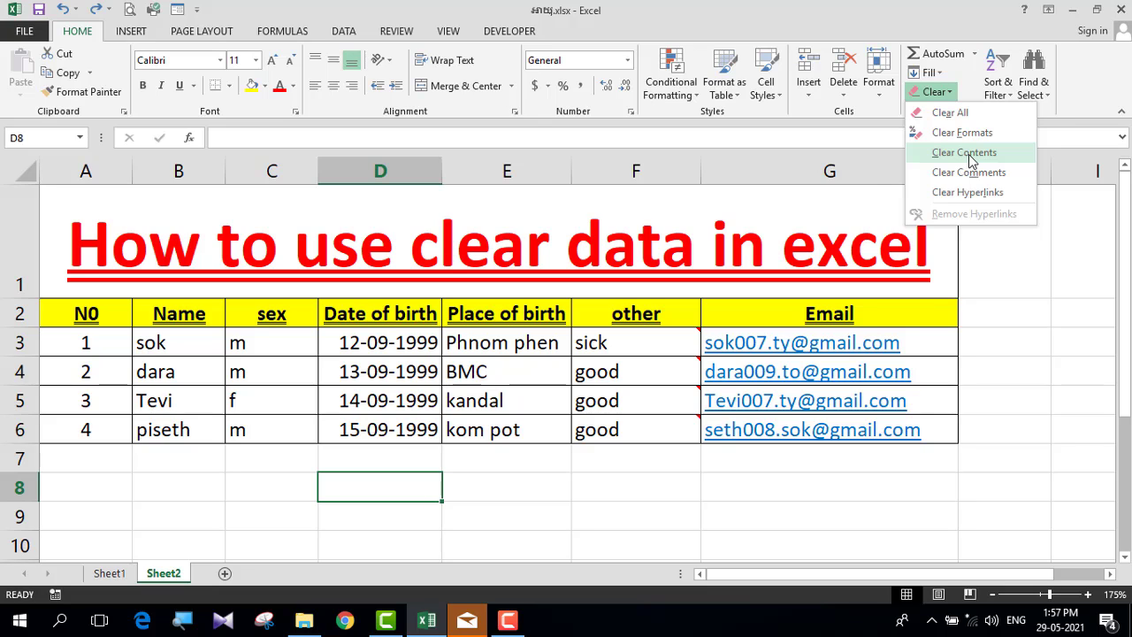
left_click(448, 283)
Step: Reselect A1:G6 and show the Clear options list
left_click(270, 287)
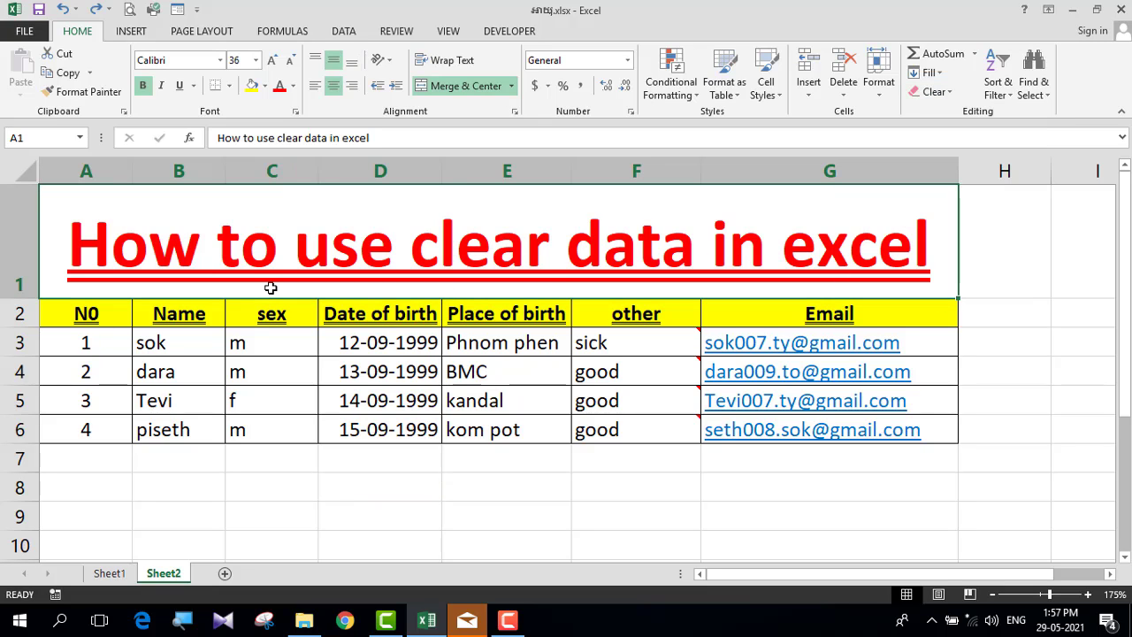
left_click(684, 336)
left_click(442, 238)
left_click_drag(165, 227, 354, 438)
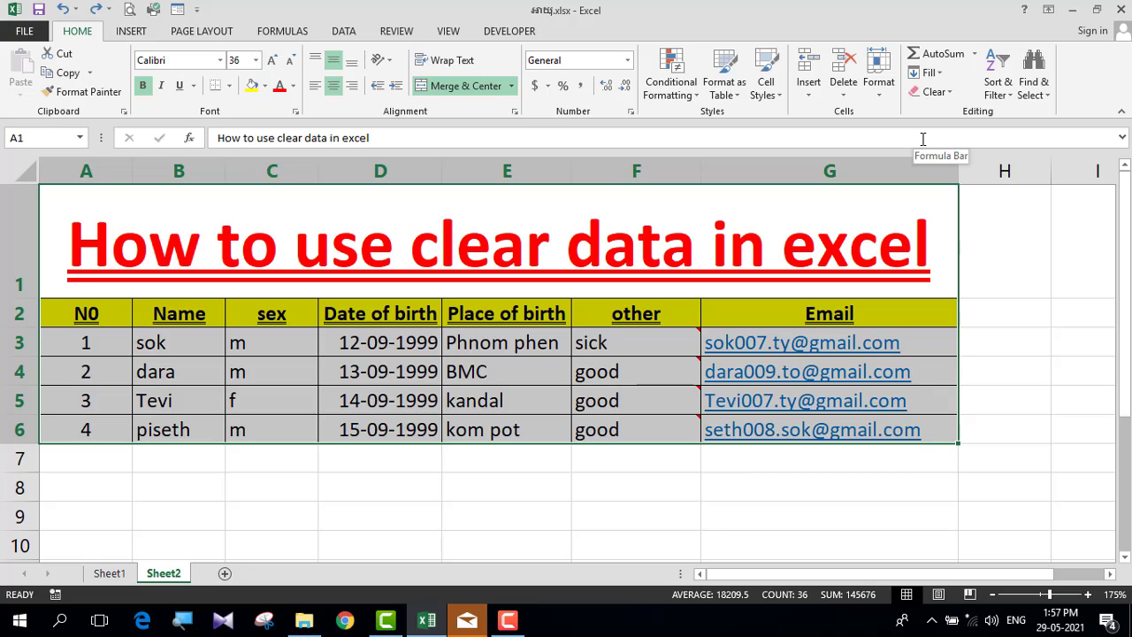
left_click(935, 91)
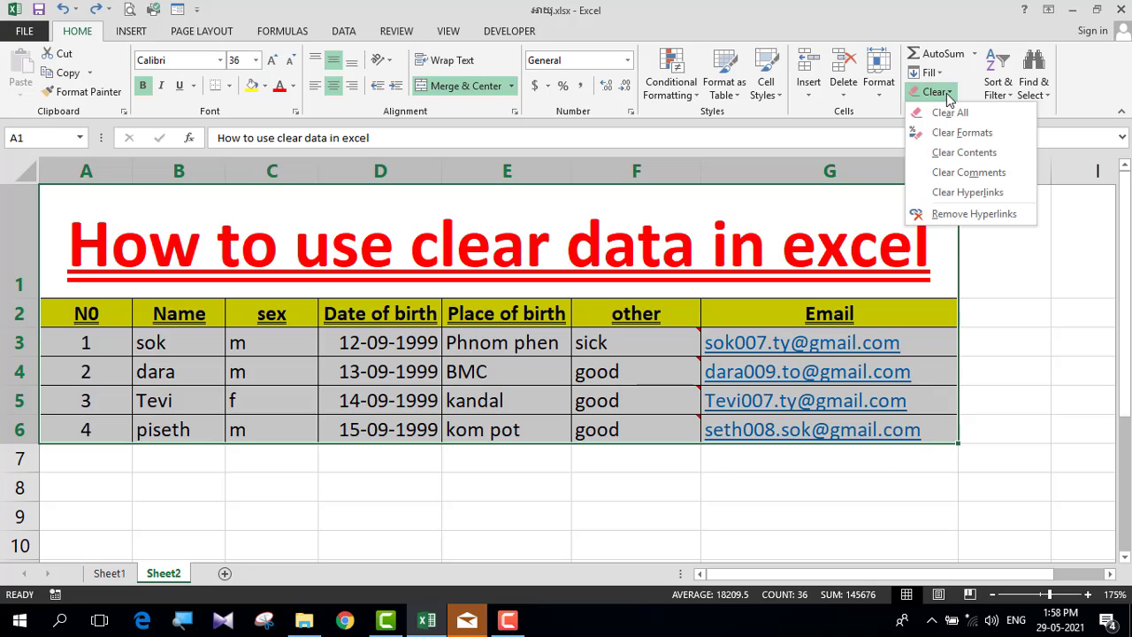
Step: Apply Clear Contents to the table and check the emptied header cells through G2
left_click(990, 155)
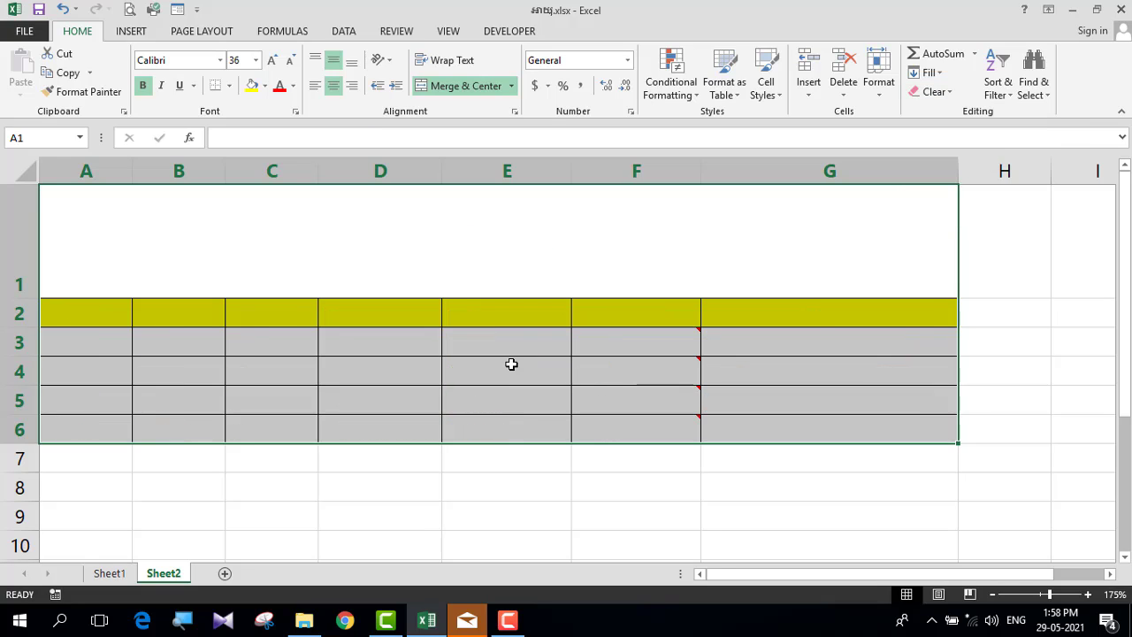
left_click(192, 366)
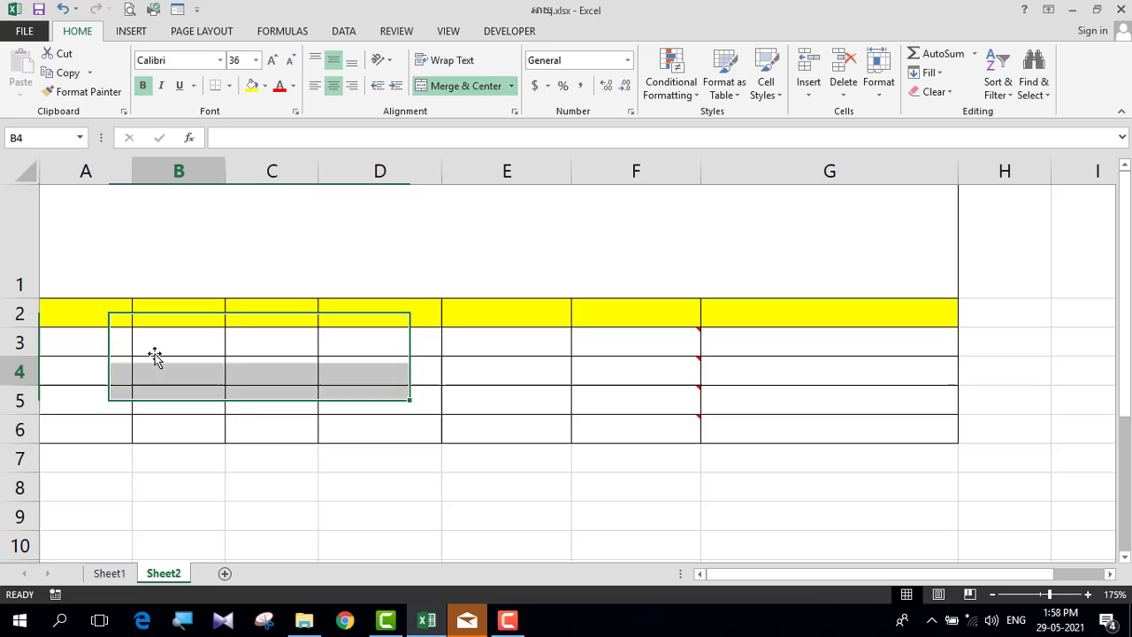
left_click(124, 314)
left_click(673, 316)
left_click(885, 310)
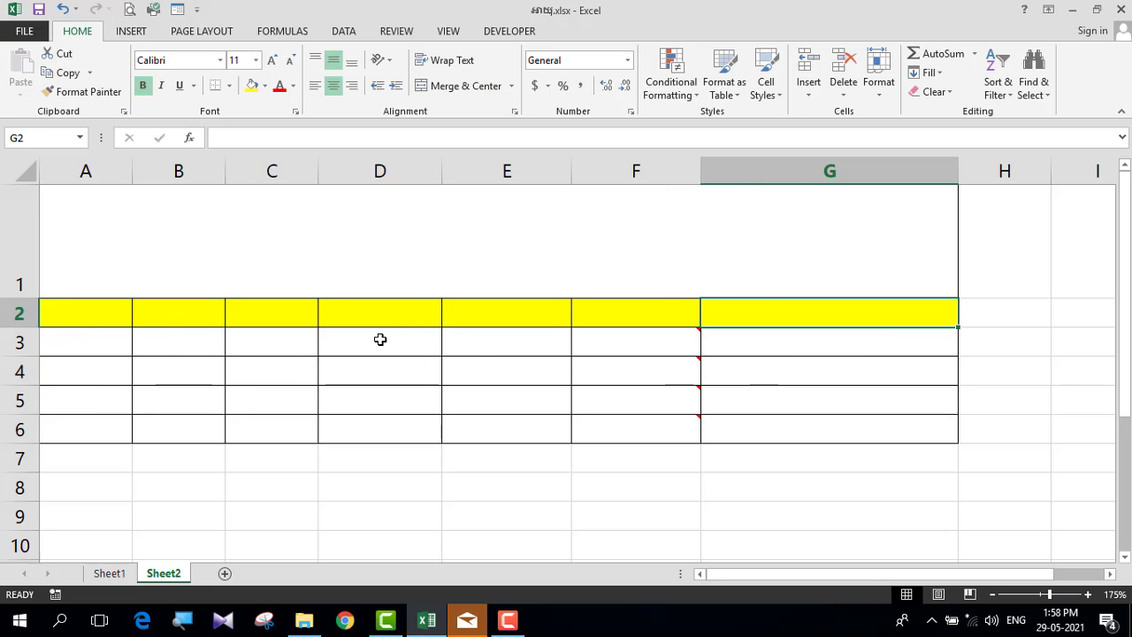
Step: Enter sfsfsf as the title and adad, asd, asdad, asdad as headers in A2:D2
left_click(379, 251)
type("s")
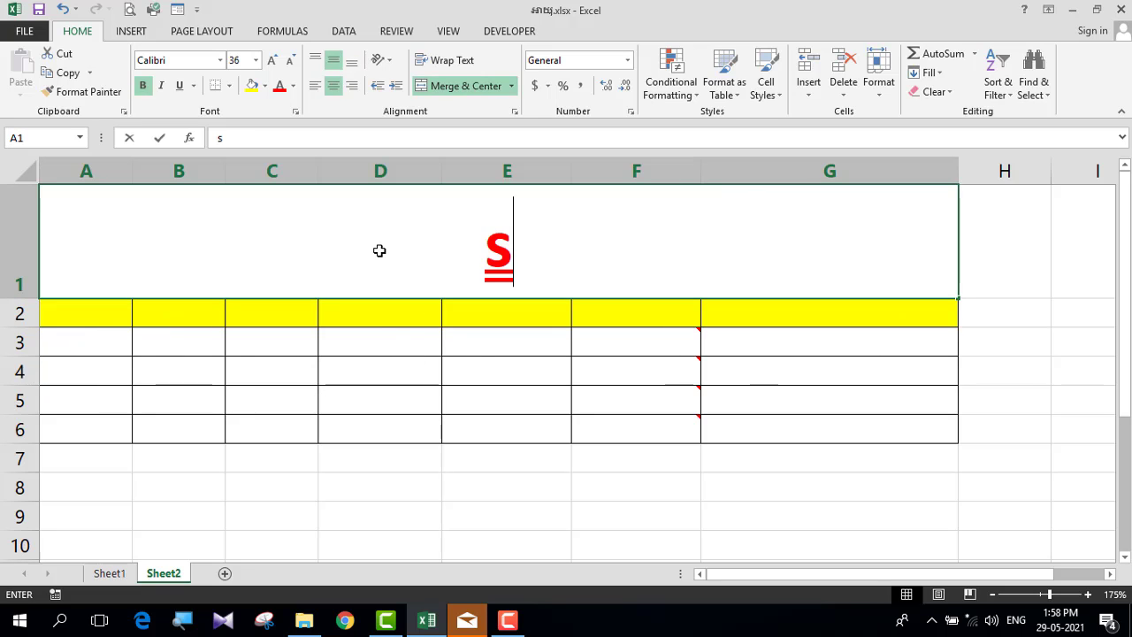
type("fsfsf")
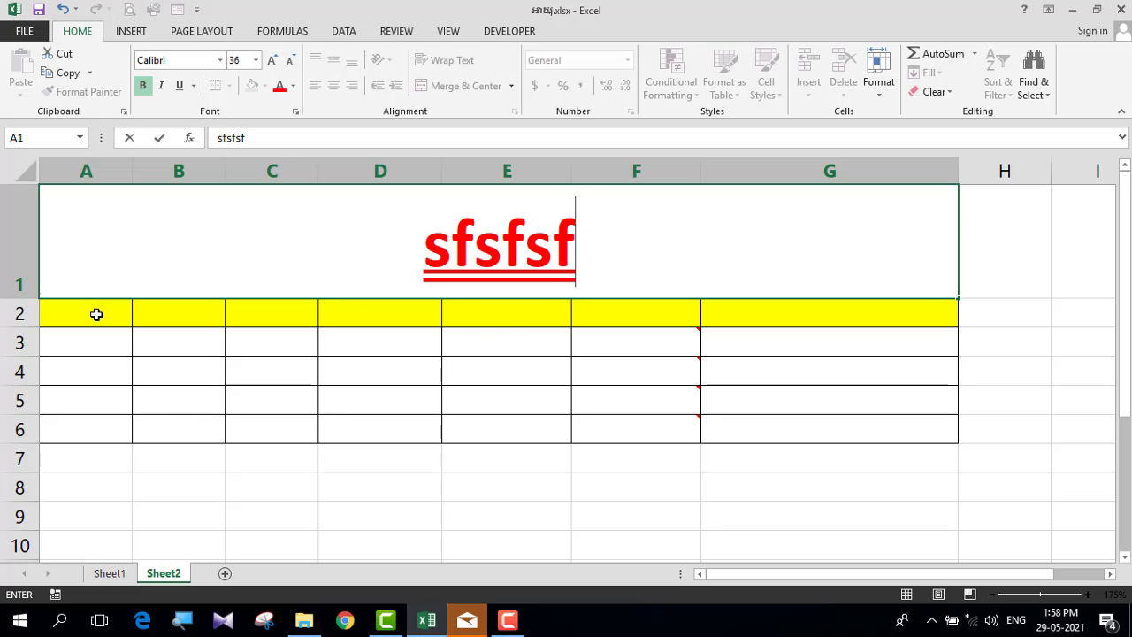
left_click(99, 314)
type("adad")
left_click(177, 315)
type("asd")
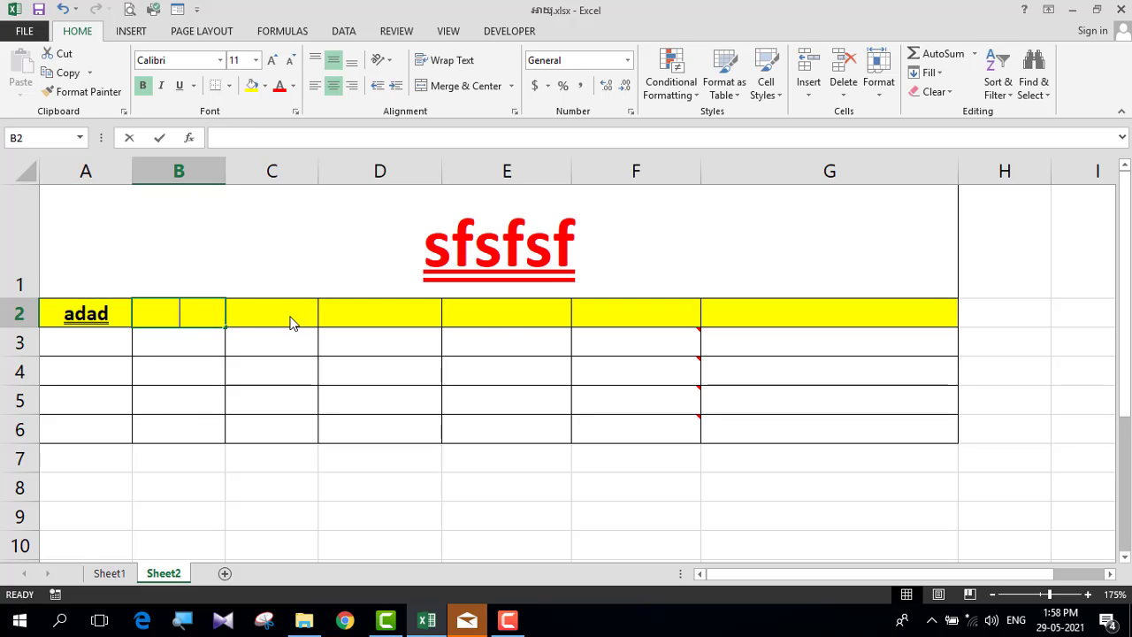
left_click(305, 316)
type("asdad")
left_click(379, 314)
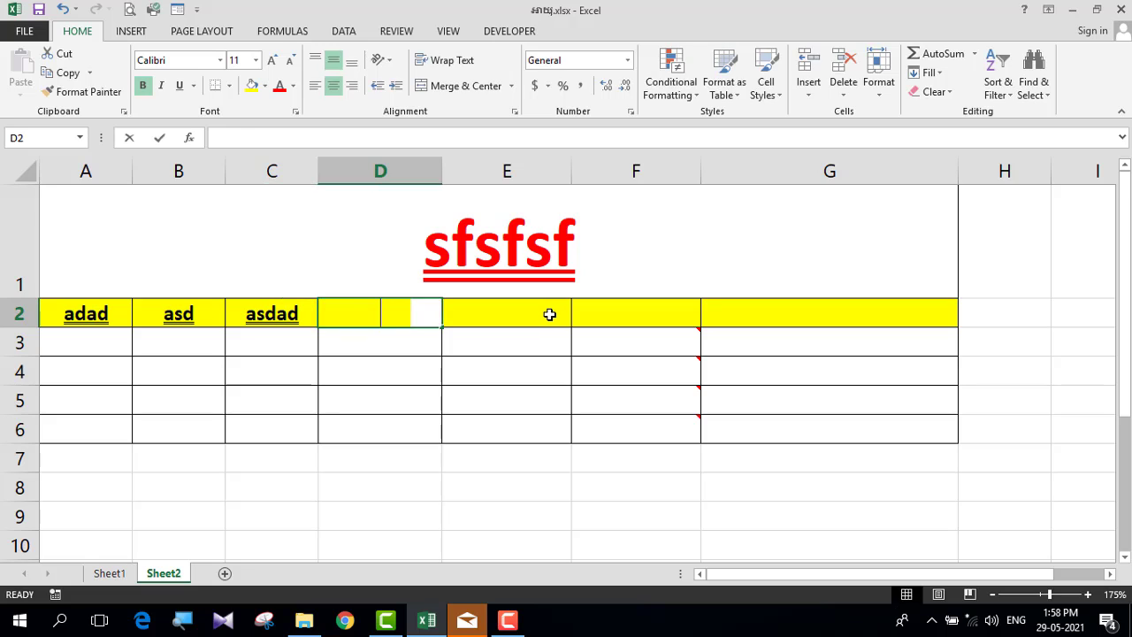
type("asdad")
left_click(548, 314)
left_click(532, 477)
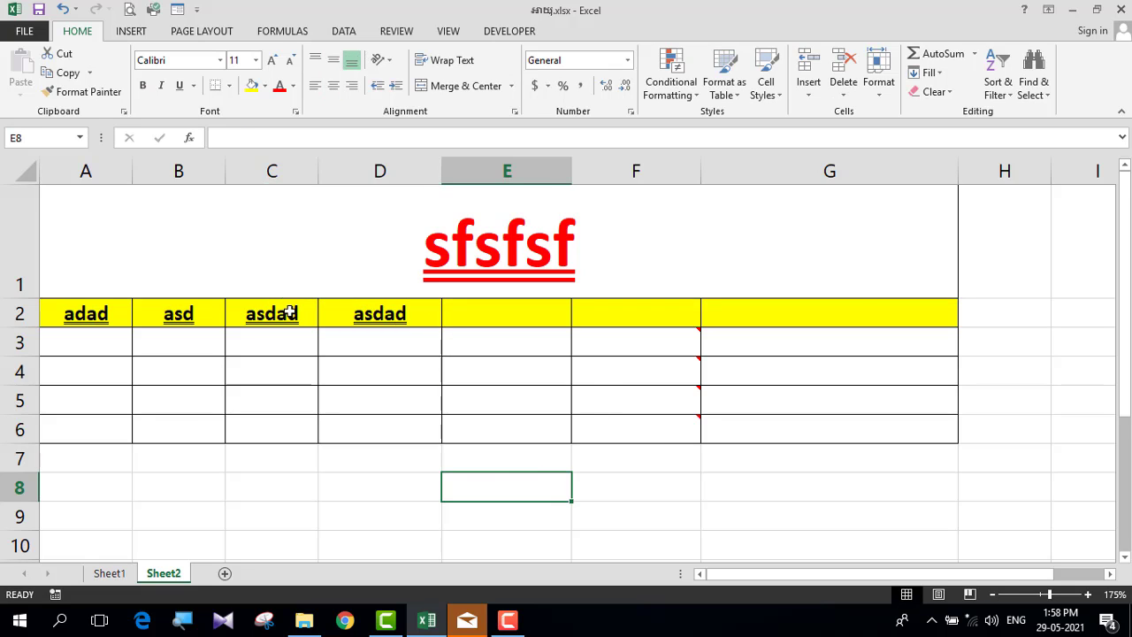
Step: Apply Clear Contents to A1:G6, removing the typed test entries
left_click_drag(296, 274, 755, 430)
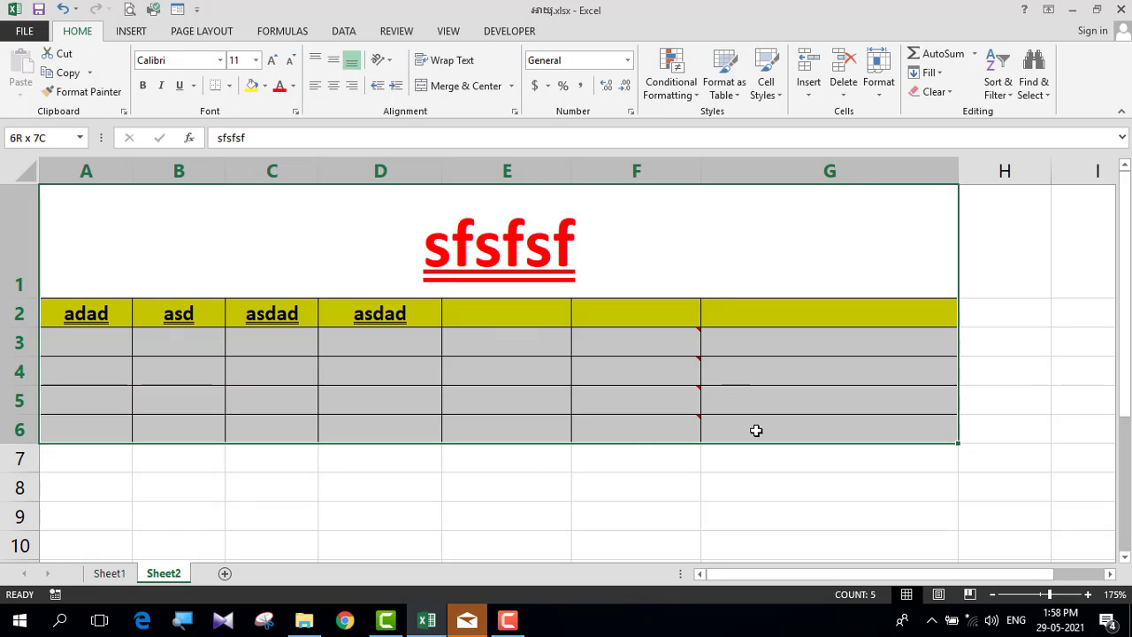
left_click(942, 92)
left_click(966, 152)
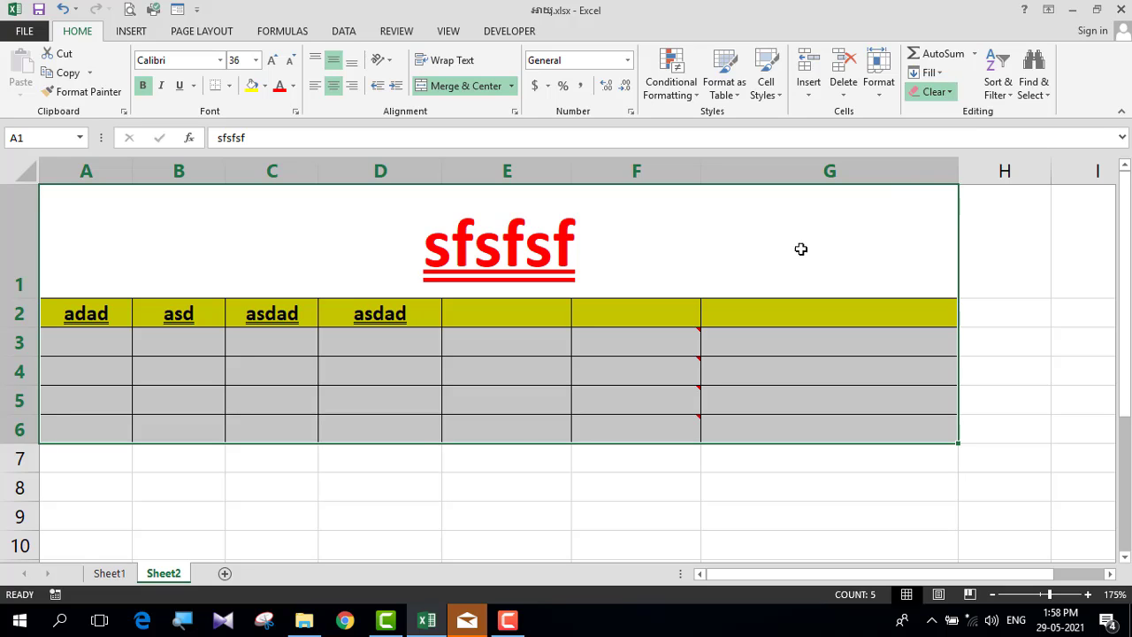
left_click(445, 490)
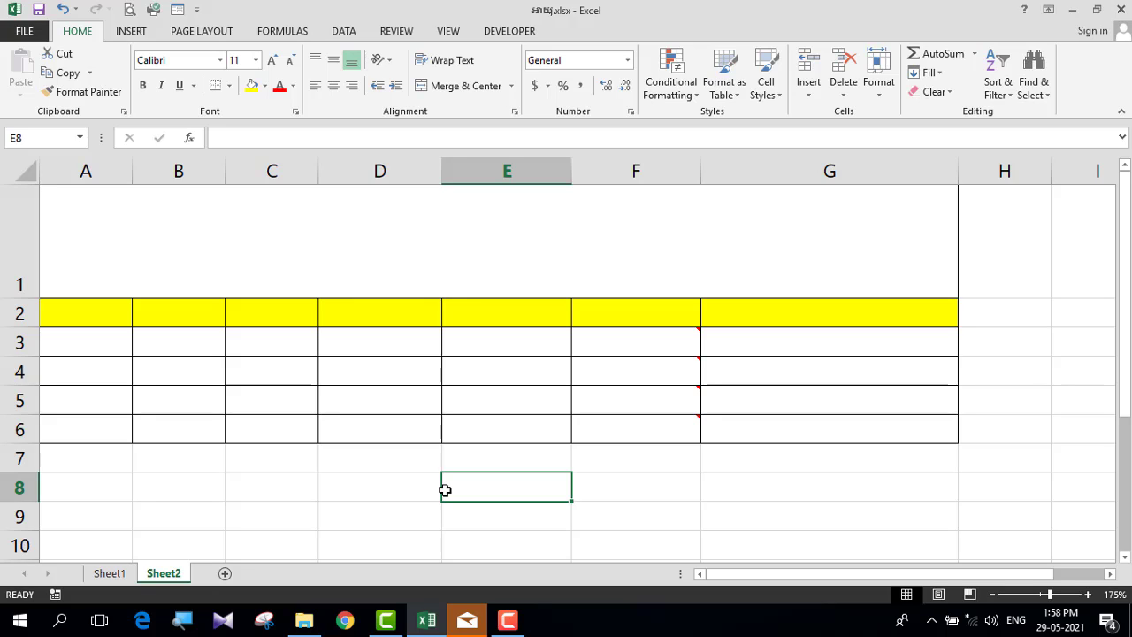
left_click(389, 478)
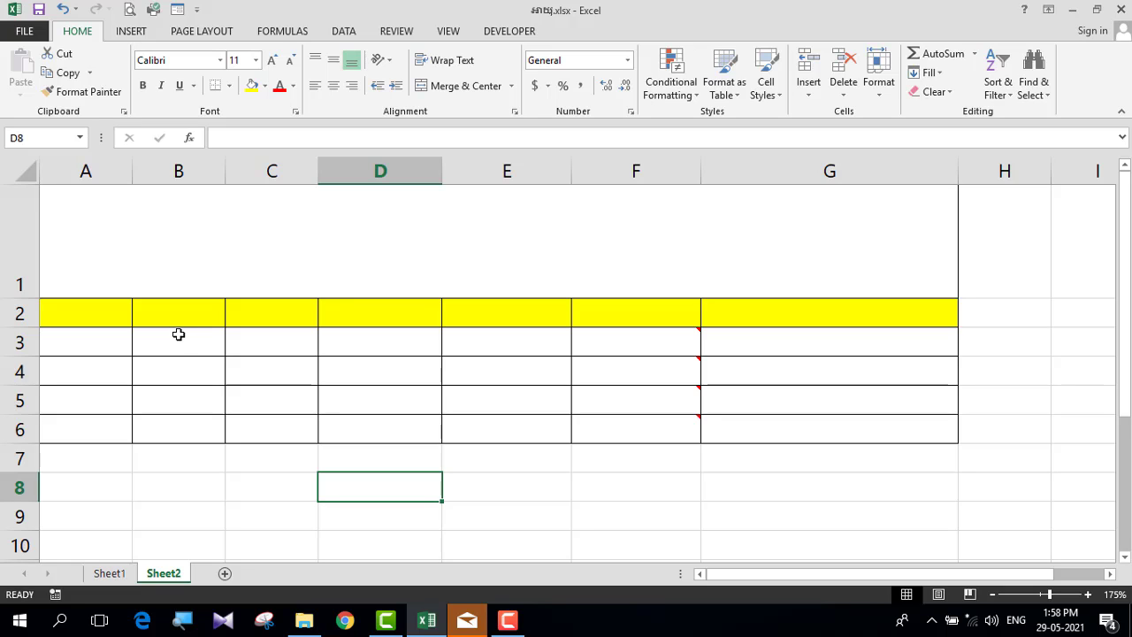
Step: Undo three times with Ctrl+Z until the original student data returns
key("ctrl+z")
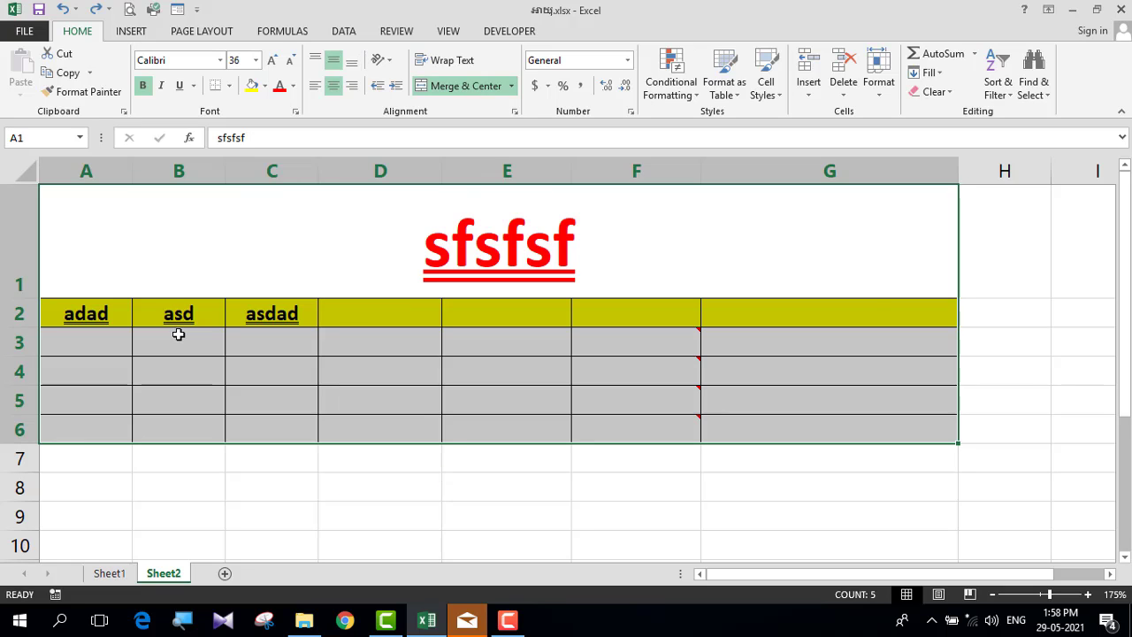
key("ctrl+z")
key("ctrl+z")
key("ctrl+z")
key("ctrl+z")
key("ctrl+z")
key("ctrl+z")
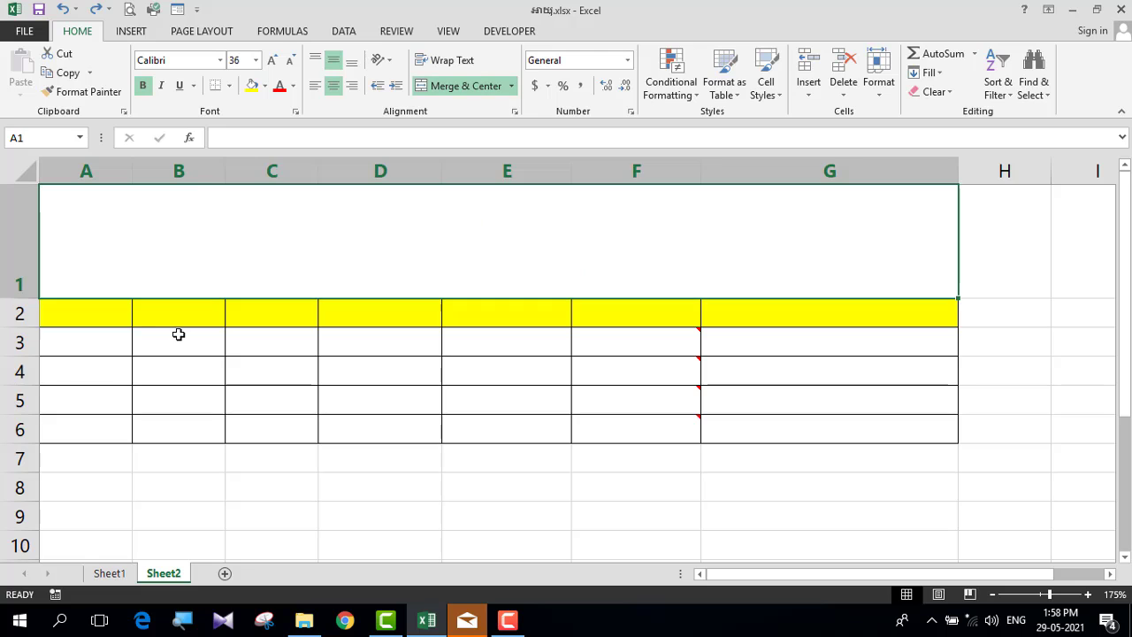
key("ctrl+z")
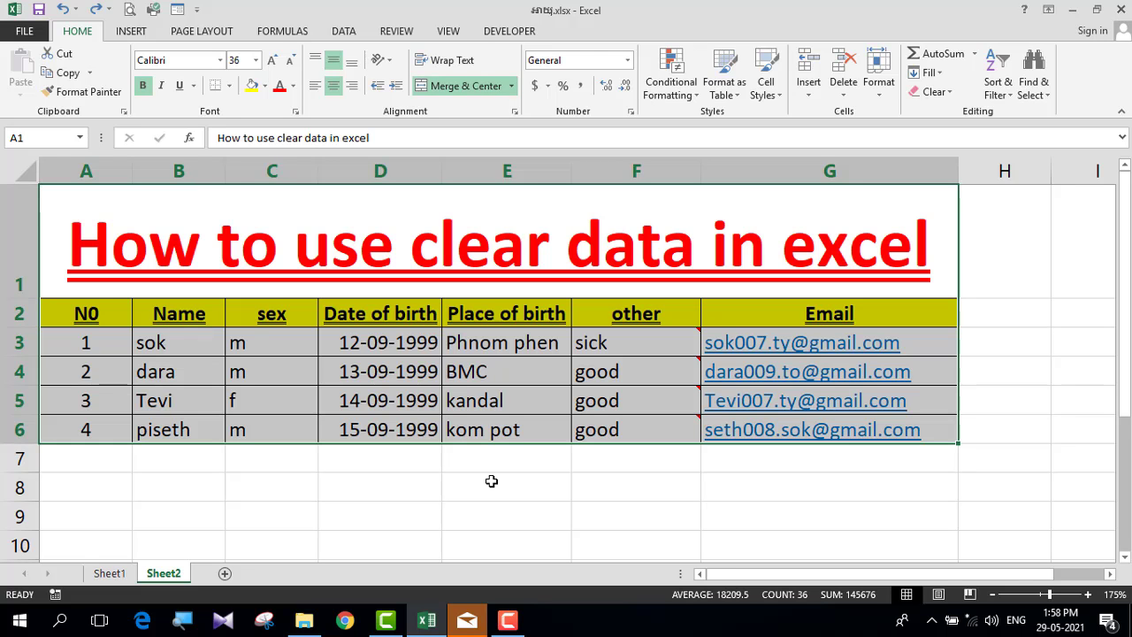
left_click(506, 513)
left_click(933, 92)
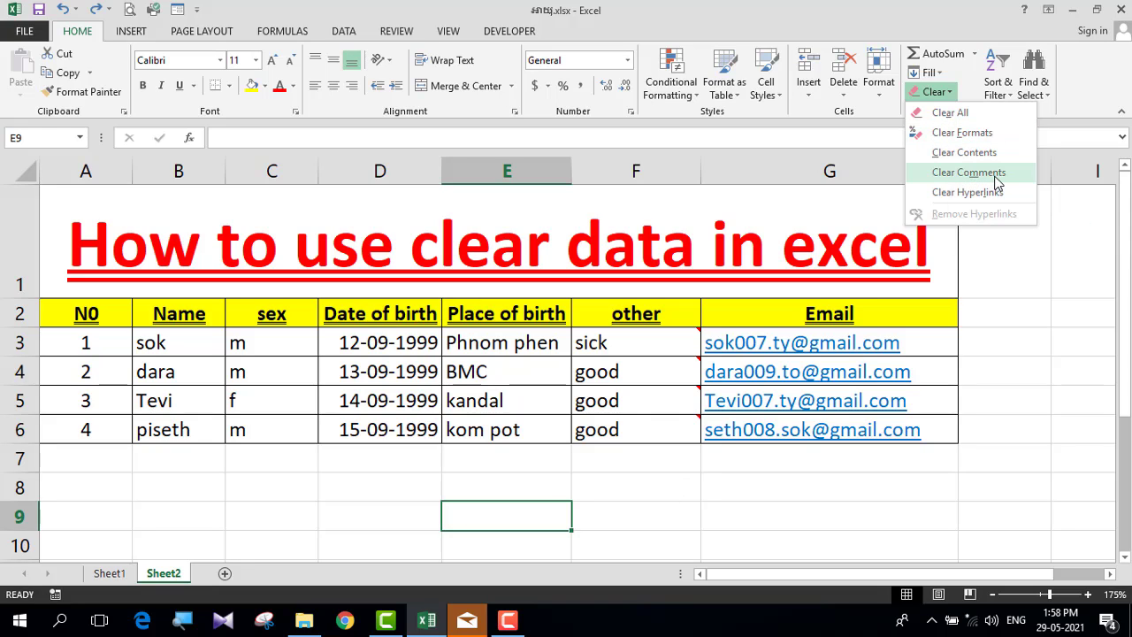
left_click(578, 374)
left_click(616, 344)
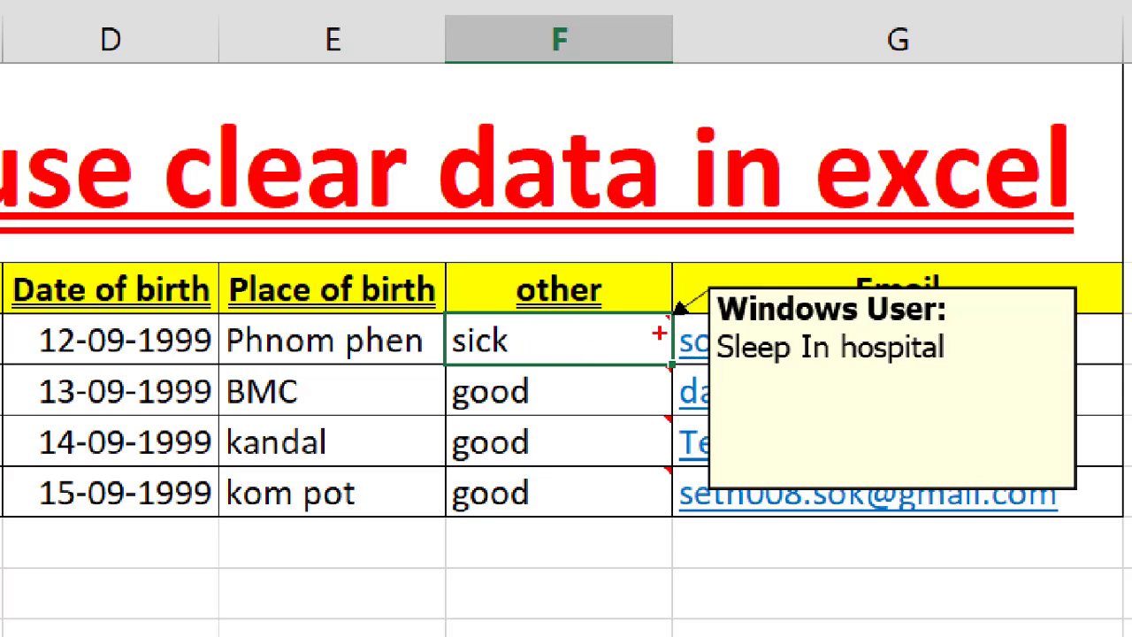
left_click_drag(787, 384, 872, 384)
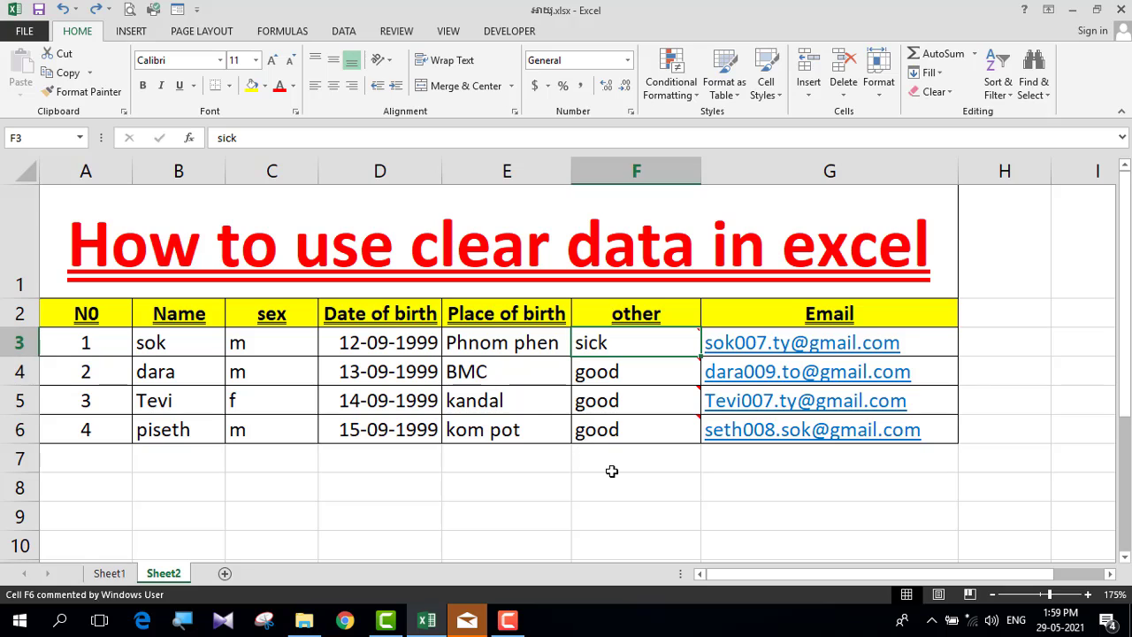
left_click(614, 464)
left_click(645, 349)
mouse_move(636, 342)
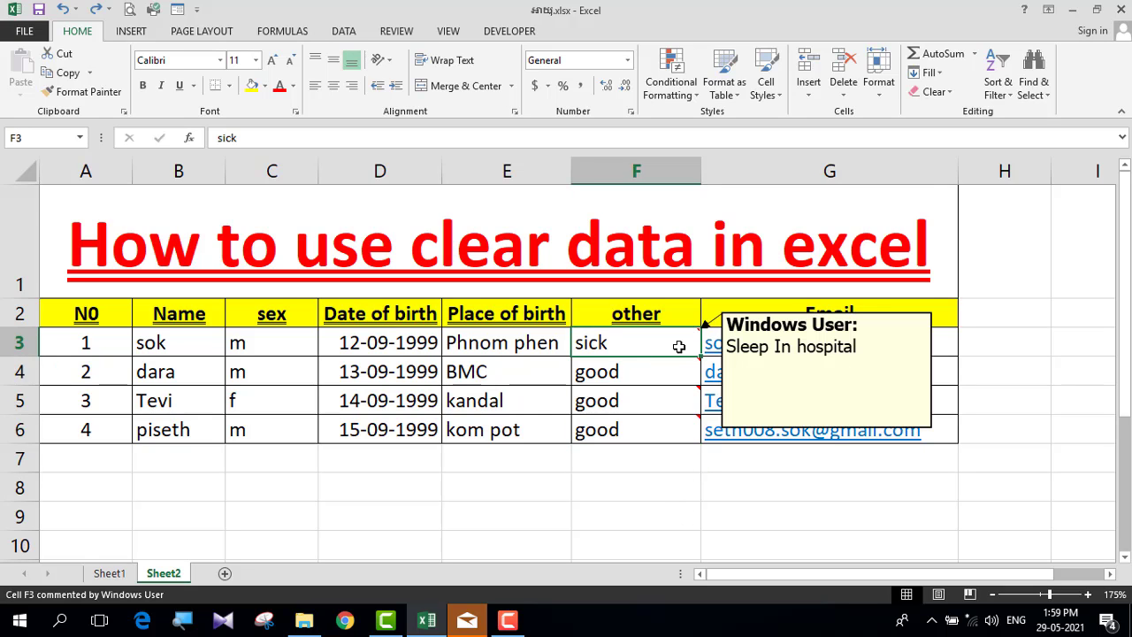
Step: Select F3:F6 and apply Clear Comments
left_click(681, 487)
left_click_drag(637, 340, 629, 425)
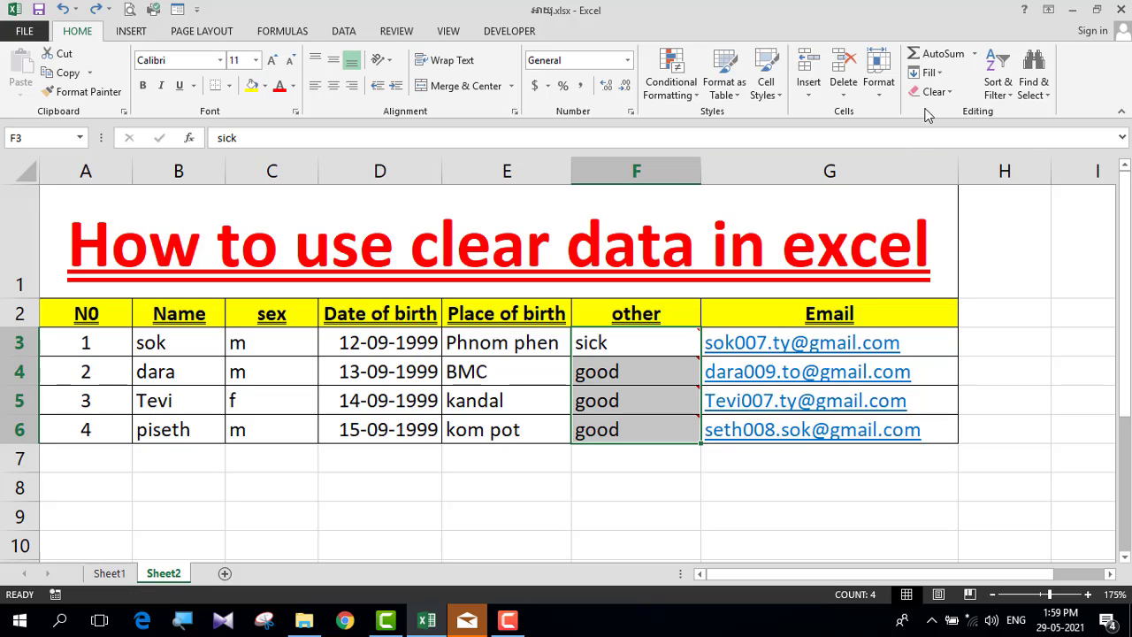
left_click(950, 94)
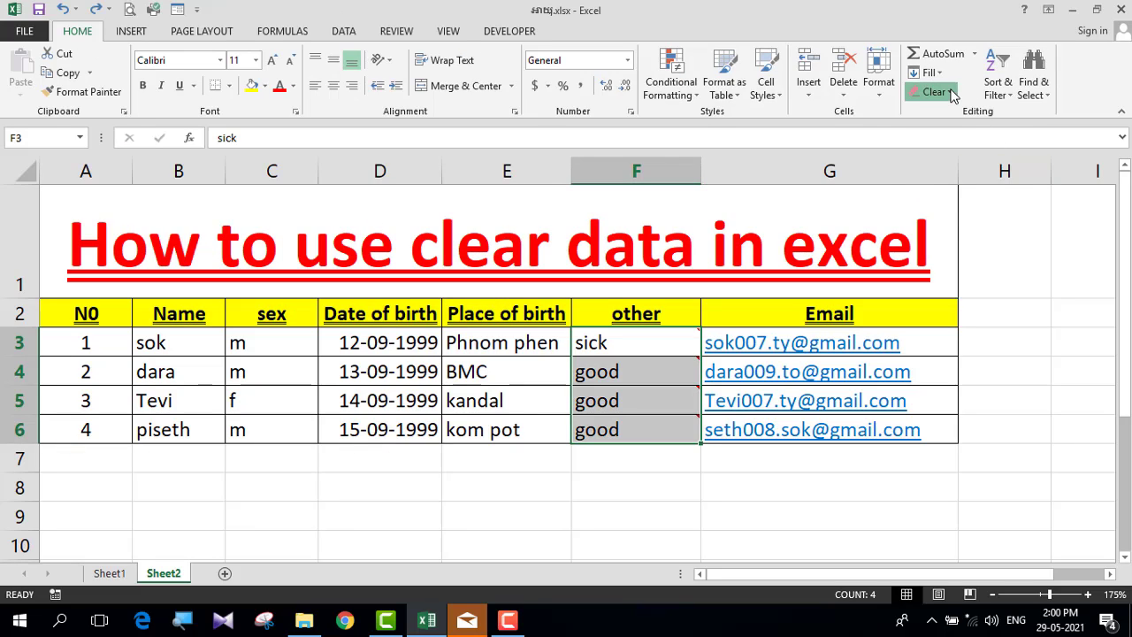
left_click(936, 91)
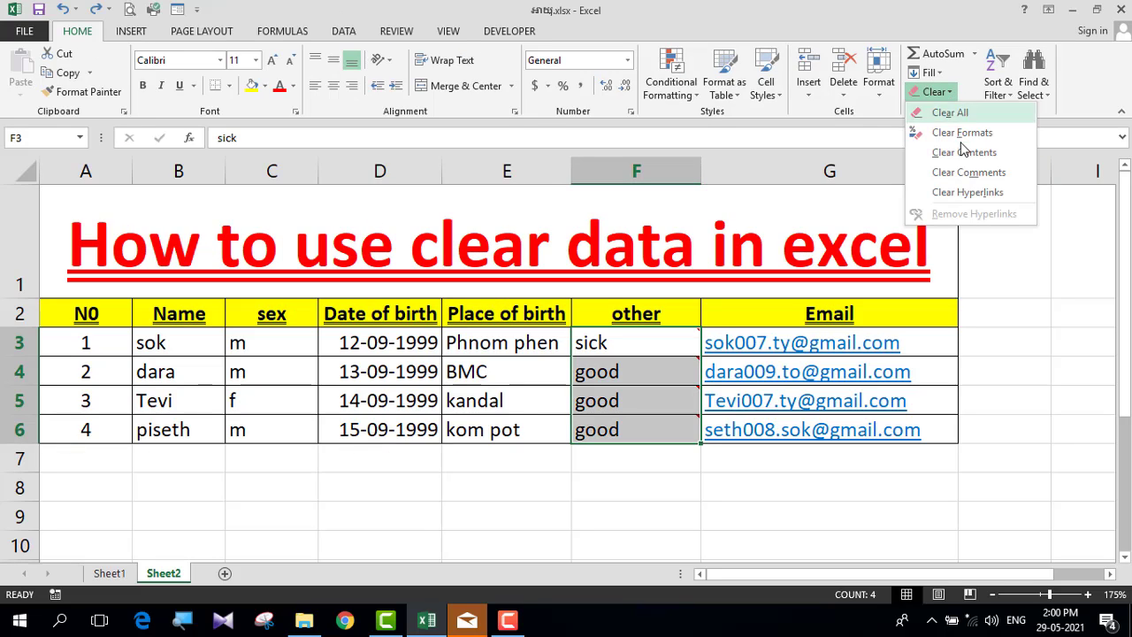
left_click(999, 176)
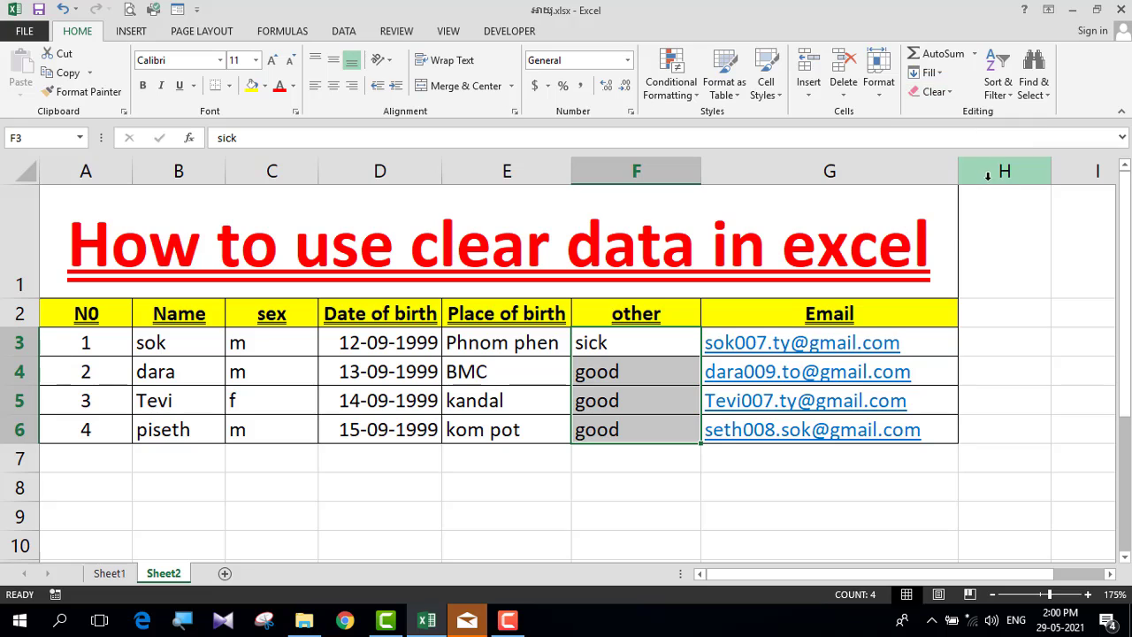
Step: Inspect column F and its Format Cells settings after the comment removal, ending on F3
left_click(679, 362)
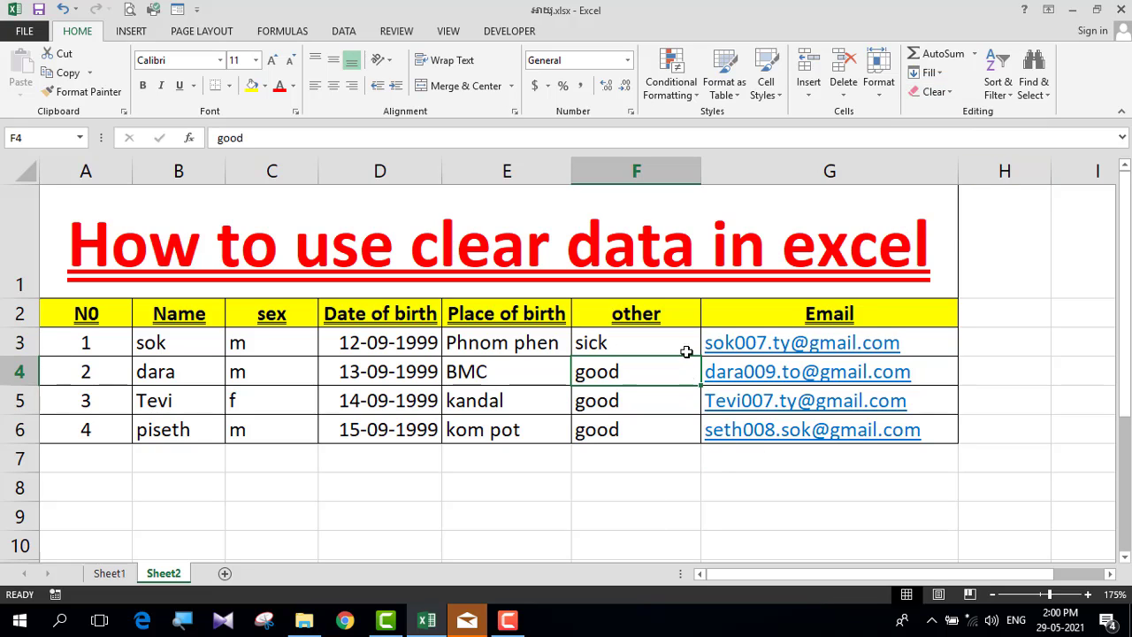
left_click_drag(674, 344, 669, 435)
left_click(892, 492)
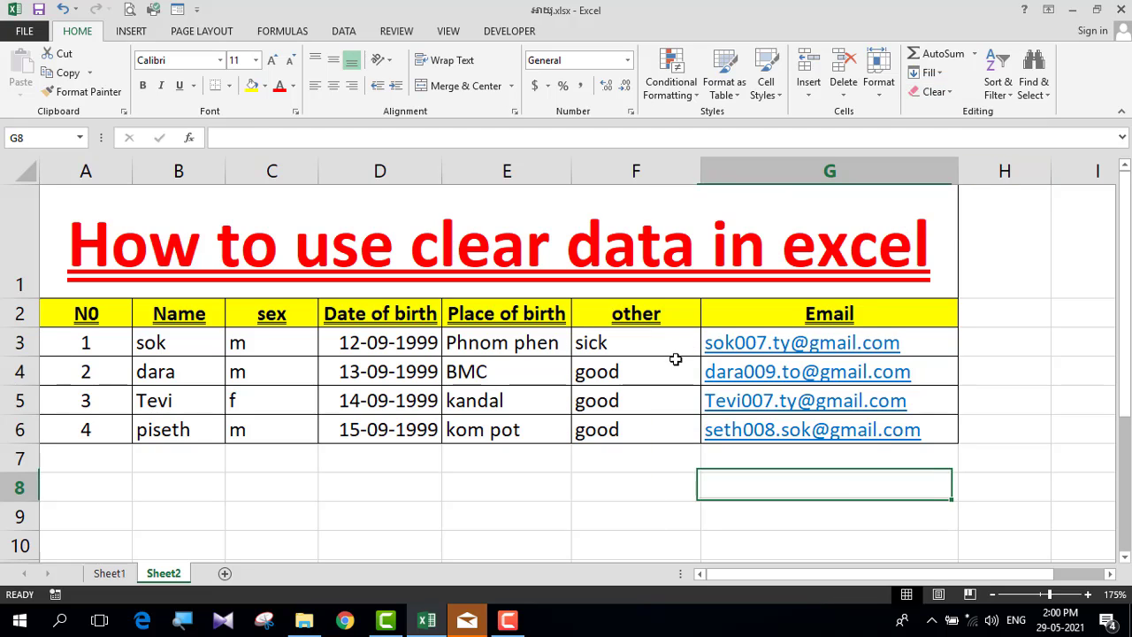
key("ctrl+1")
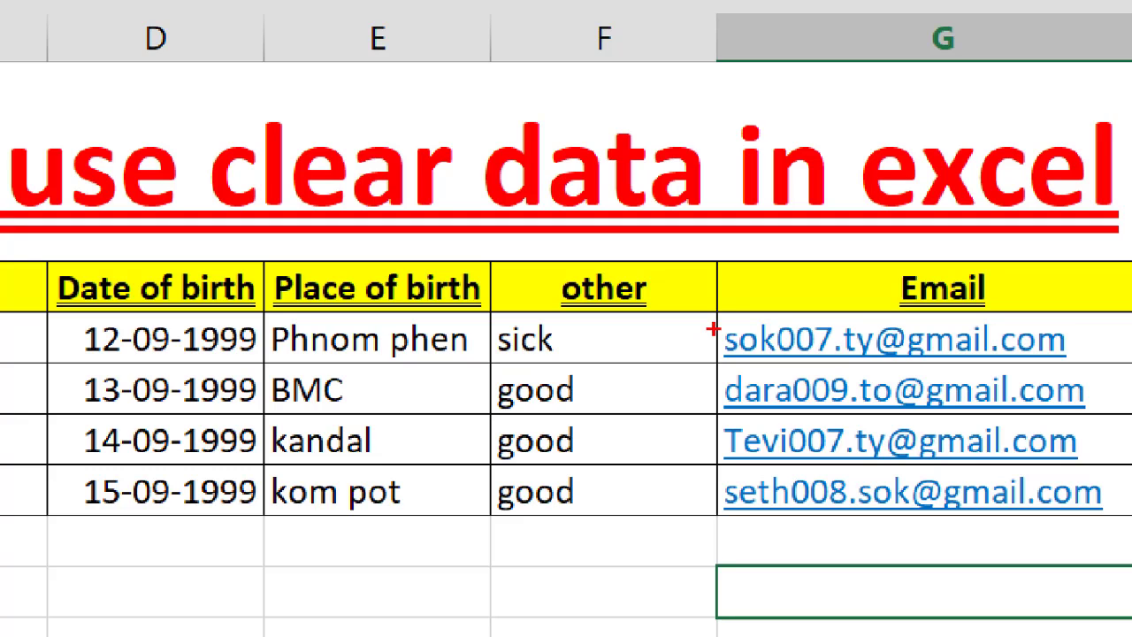
left_click_drag(712, 329, 732, 320)
left_click_drag(708, 385, 739, 376)
key("e")
key("Escape")
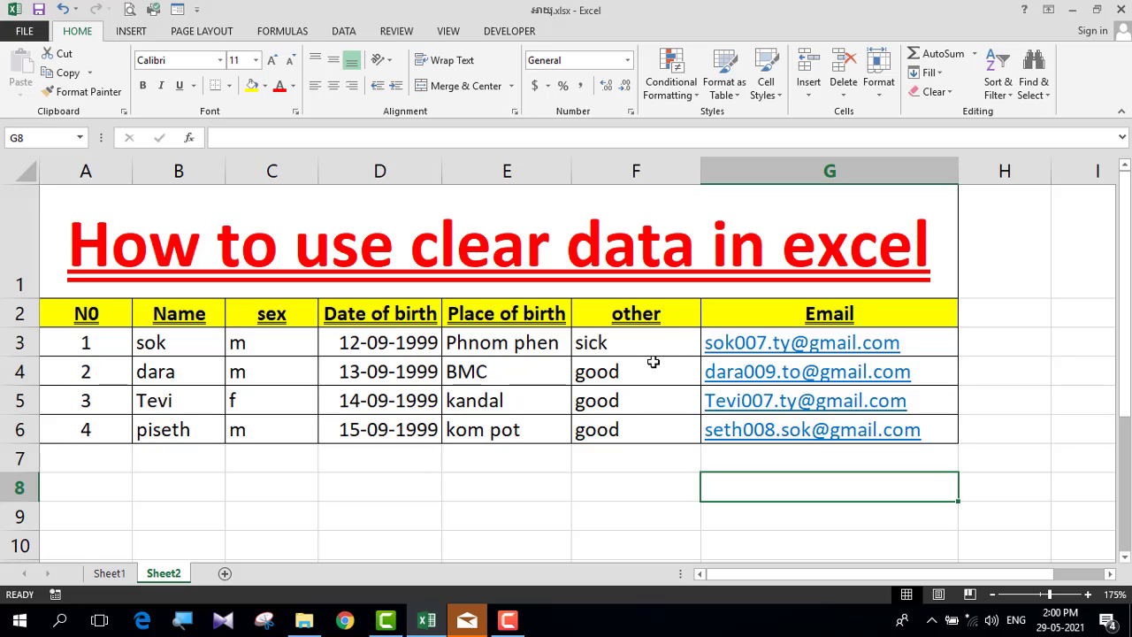
left_click(934, 91)
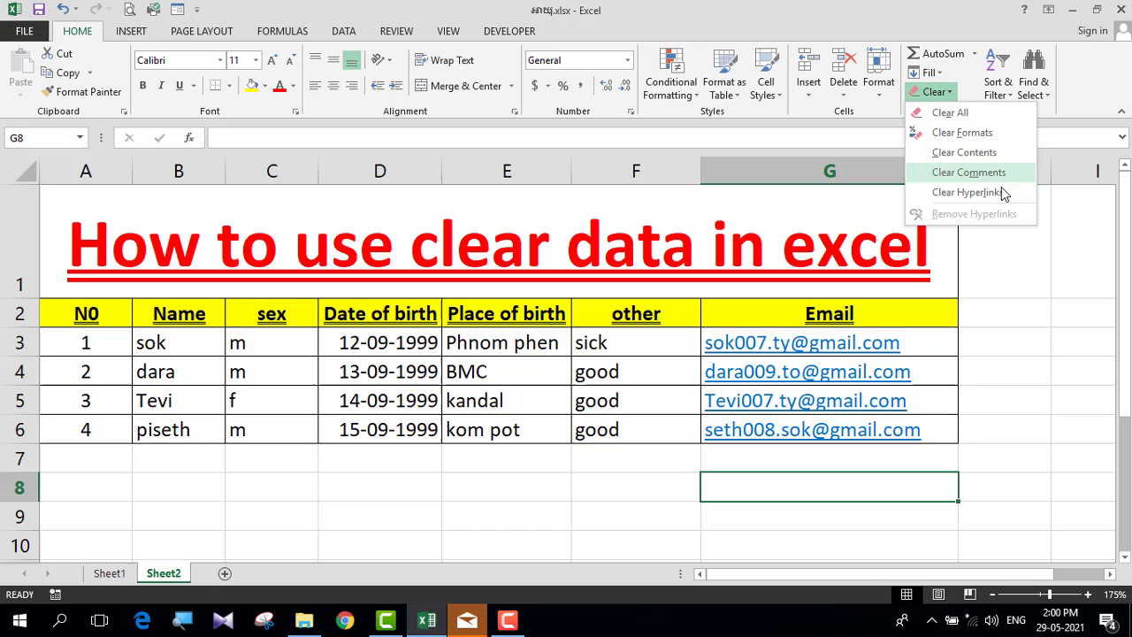
left_click(1050, 314)
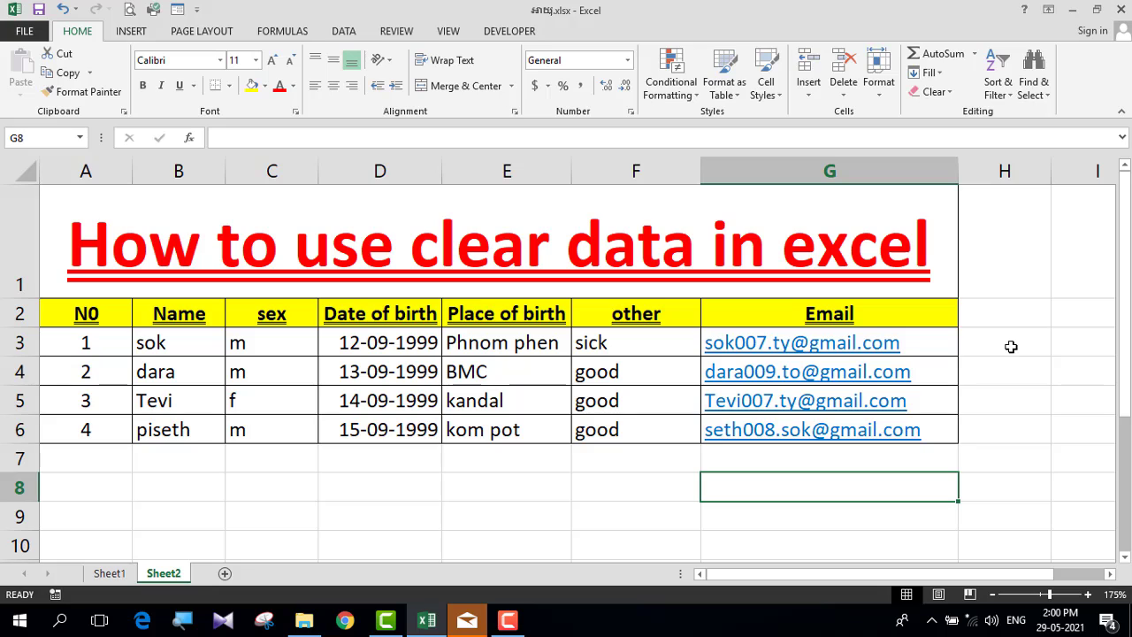
left_click(616, 340)
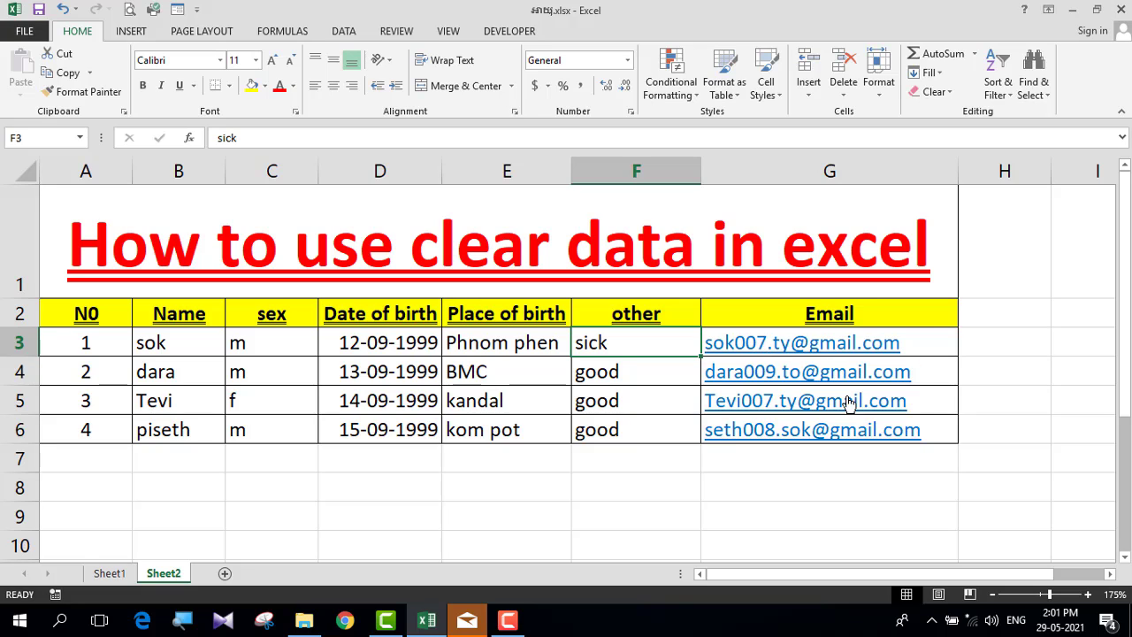
Step: Apply Clear Hyperlinks to the email addresses in G3:G6
left_click_drag(938, 342, 933, 433)
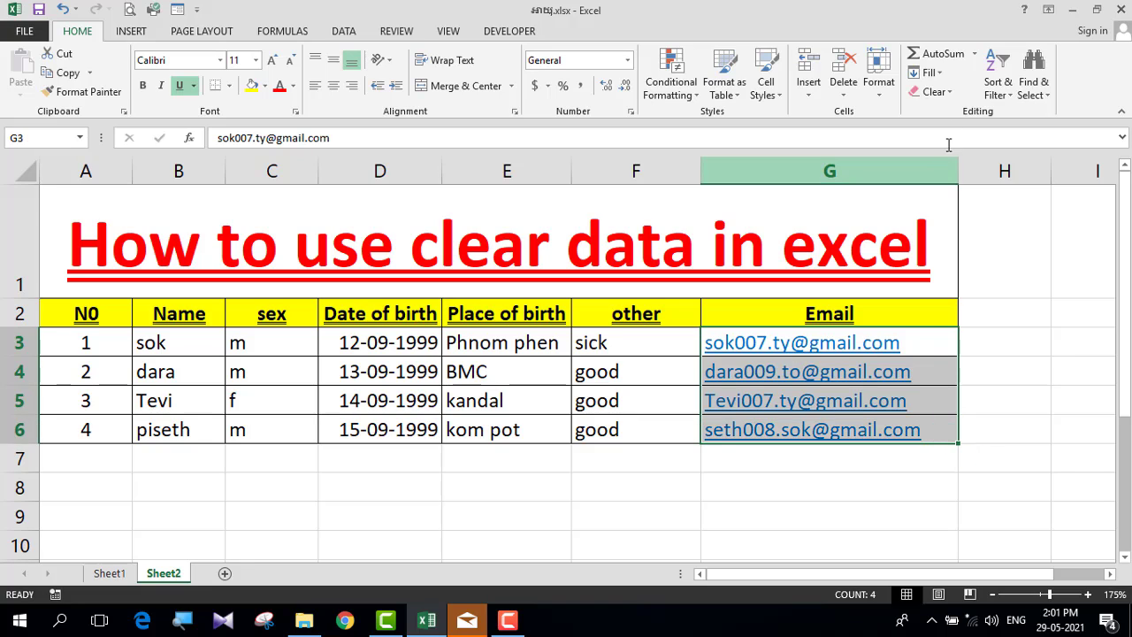
left_click(945, 95)
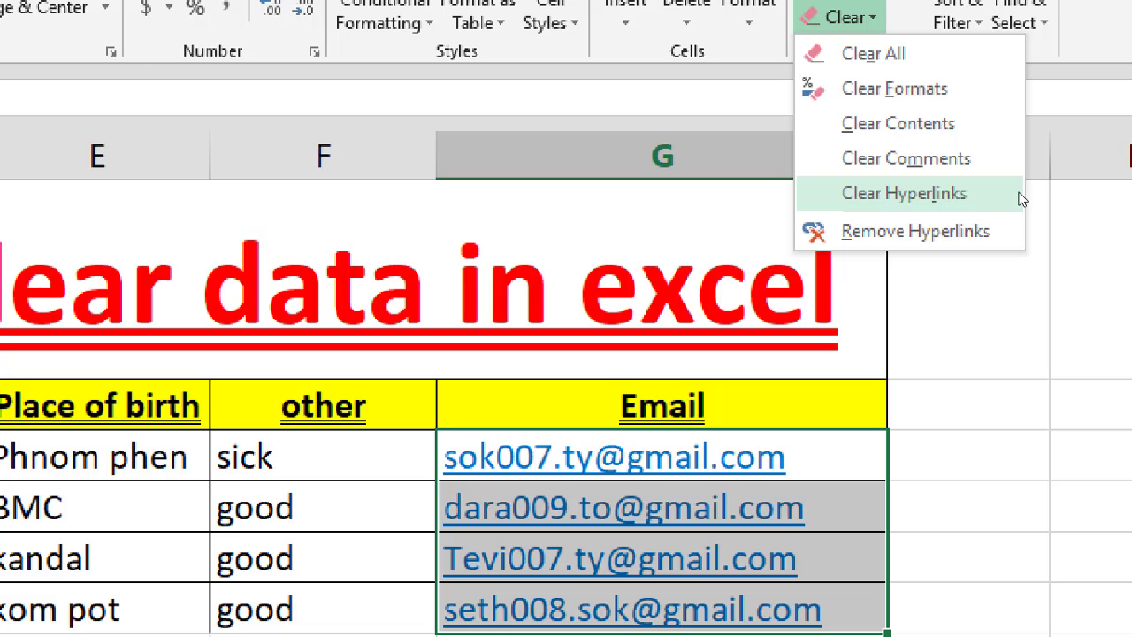
left_click_drag(914, 210, 971, 204)
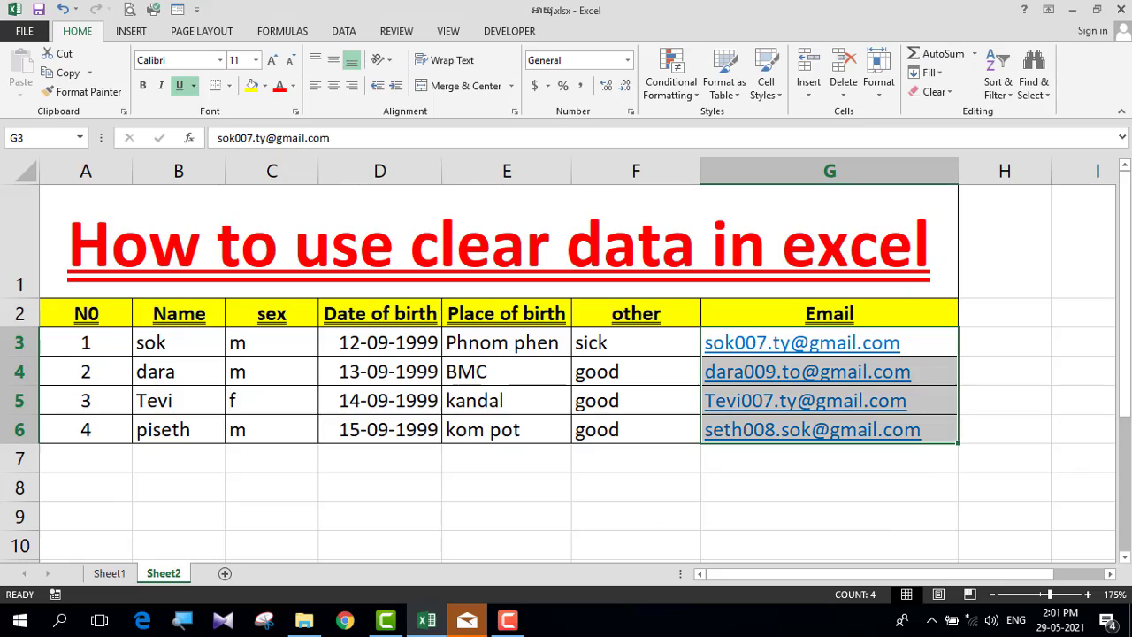
left_click(949, 93)
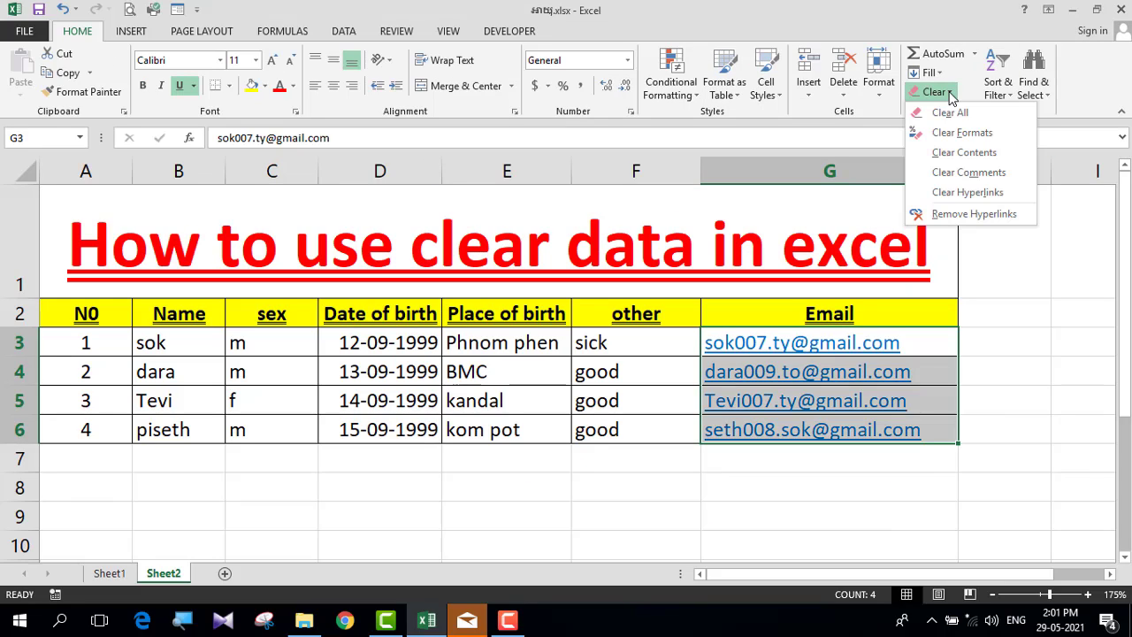
left_click(1008, 193)
Step: Open G3 for editing to confirm its address is no longer a link
left_click(1067, 378)
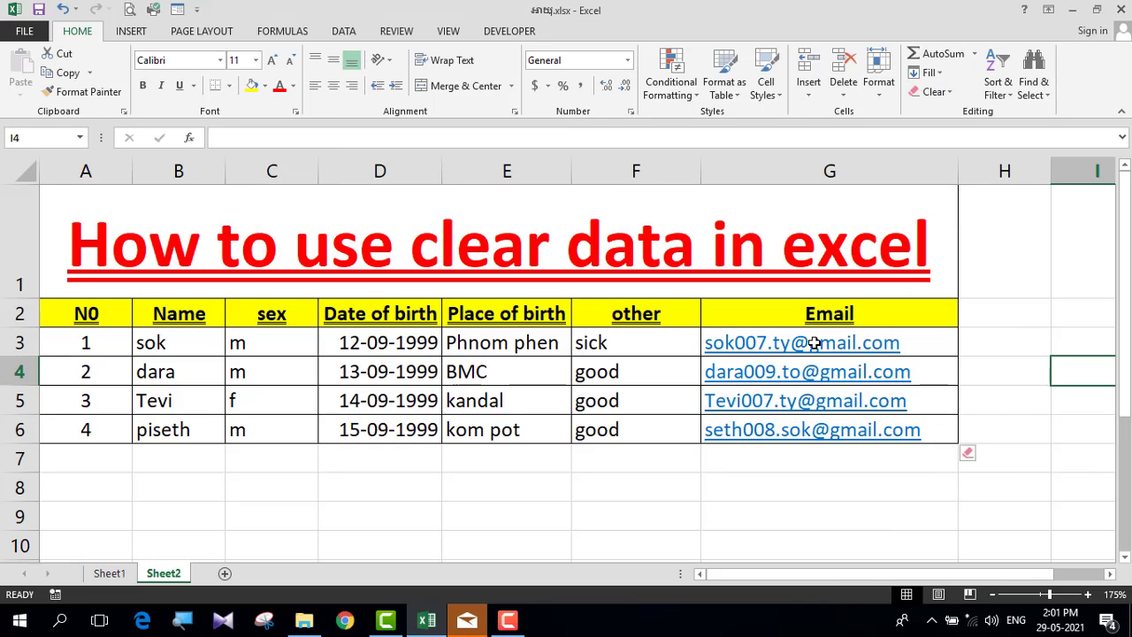
left_click(938, 338)
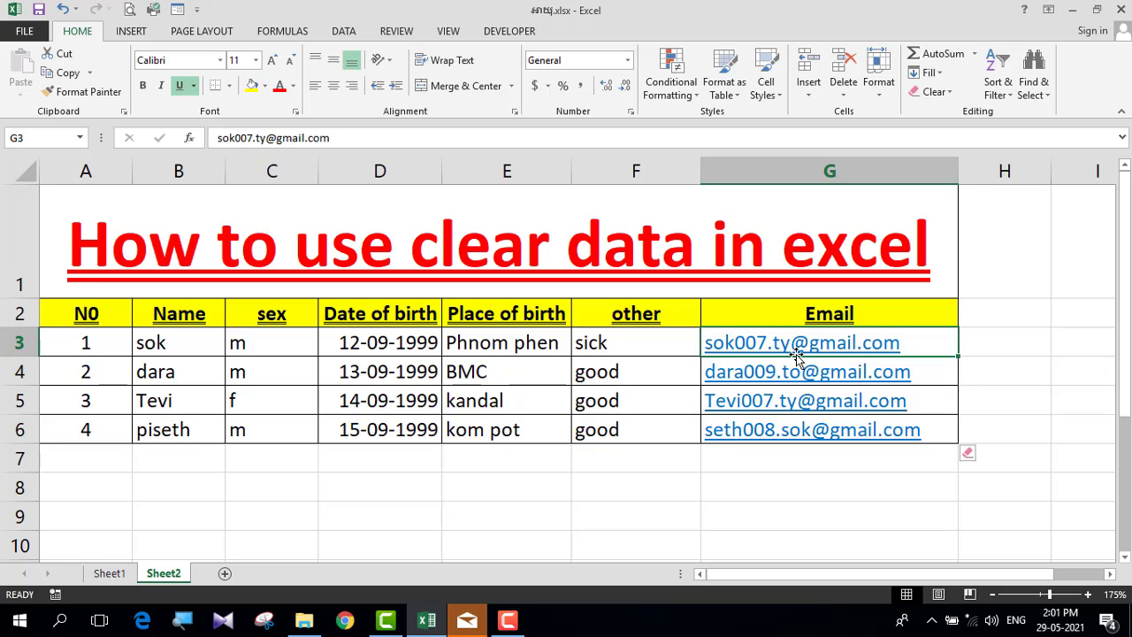
double_click(927, 342)
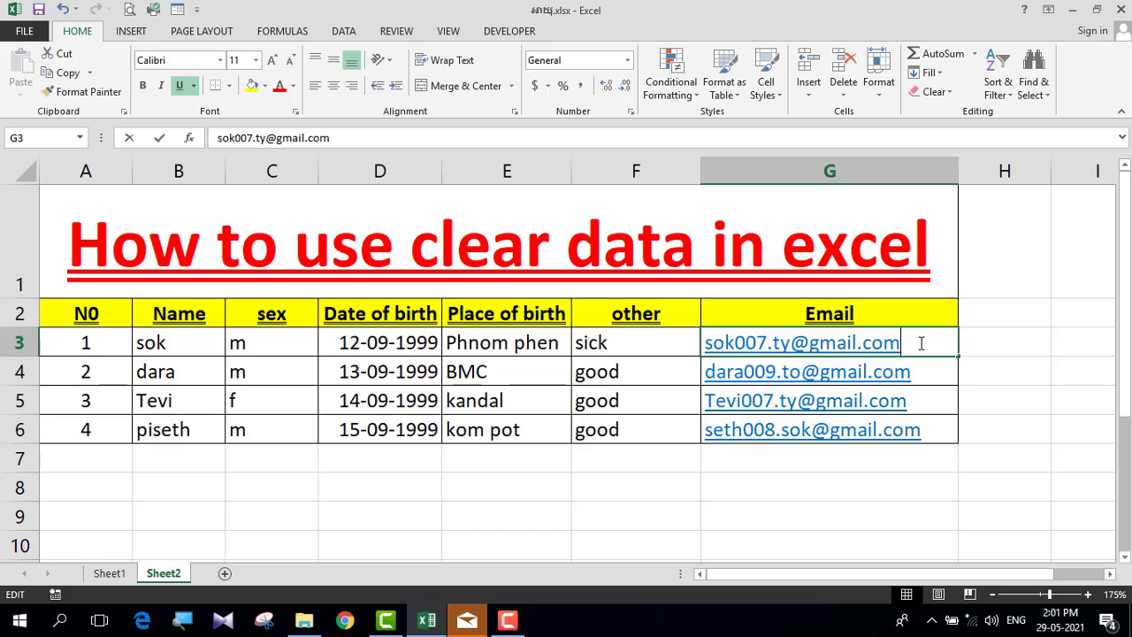
Step: Remove the underline from G3:G6 and set their font colour to black
left_click(1021, 363)
left_click_drag(922, 341, 911, 434)
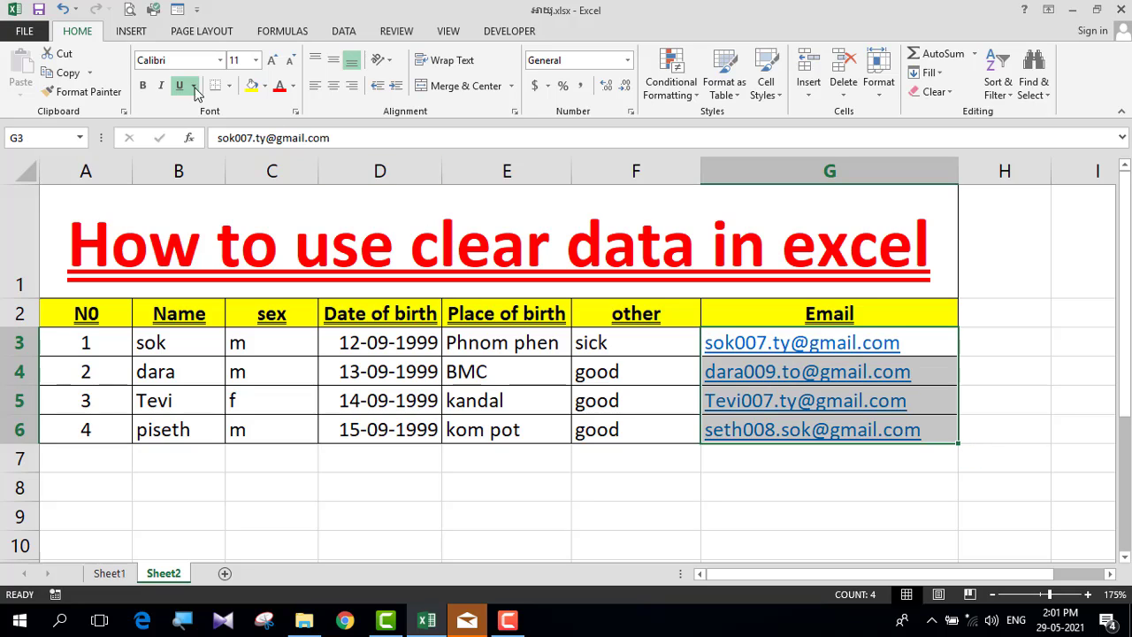
left_click(180, 87)
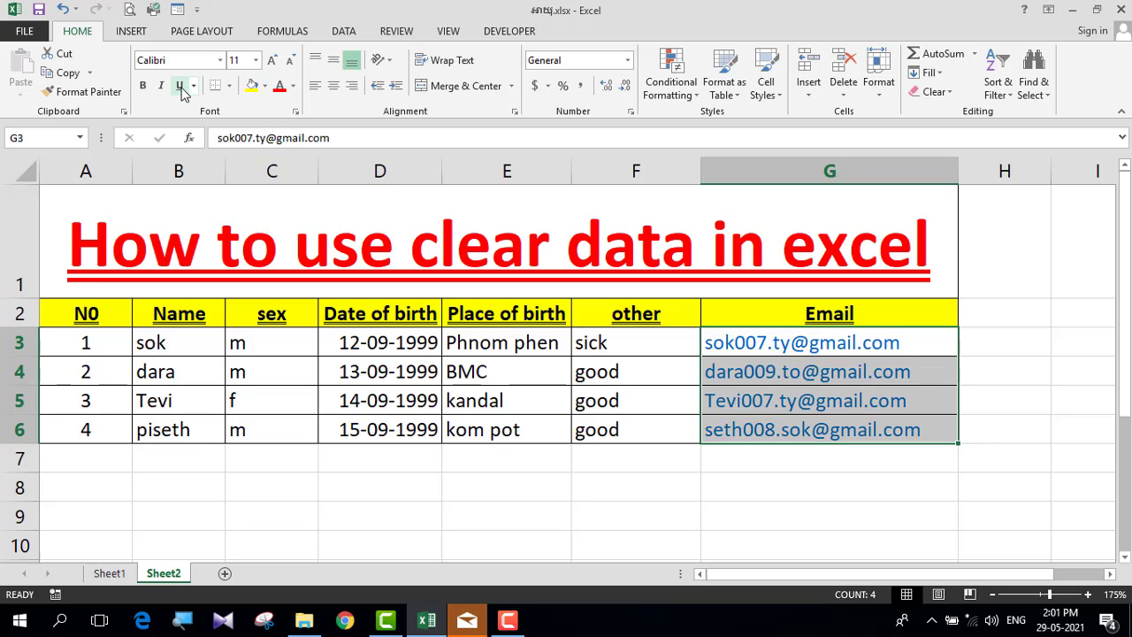
left_click(293, 85)
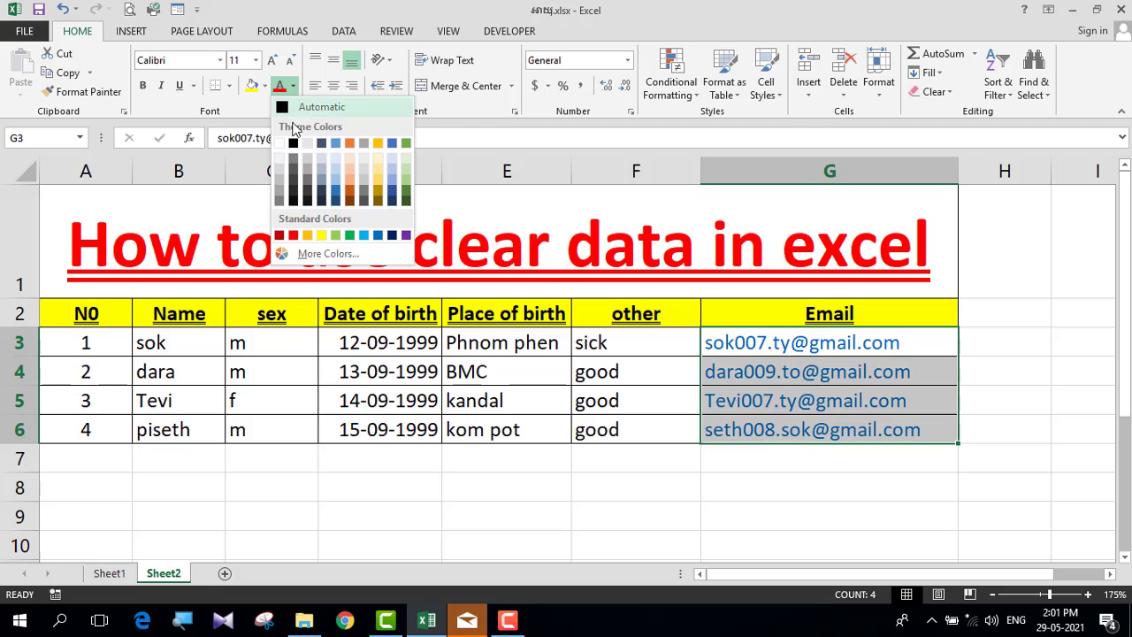
left_click(292, 142)
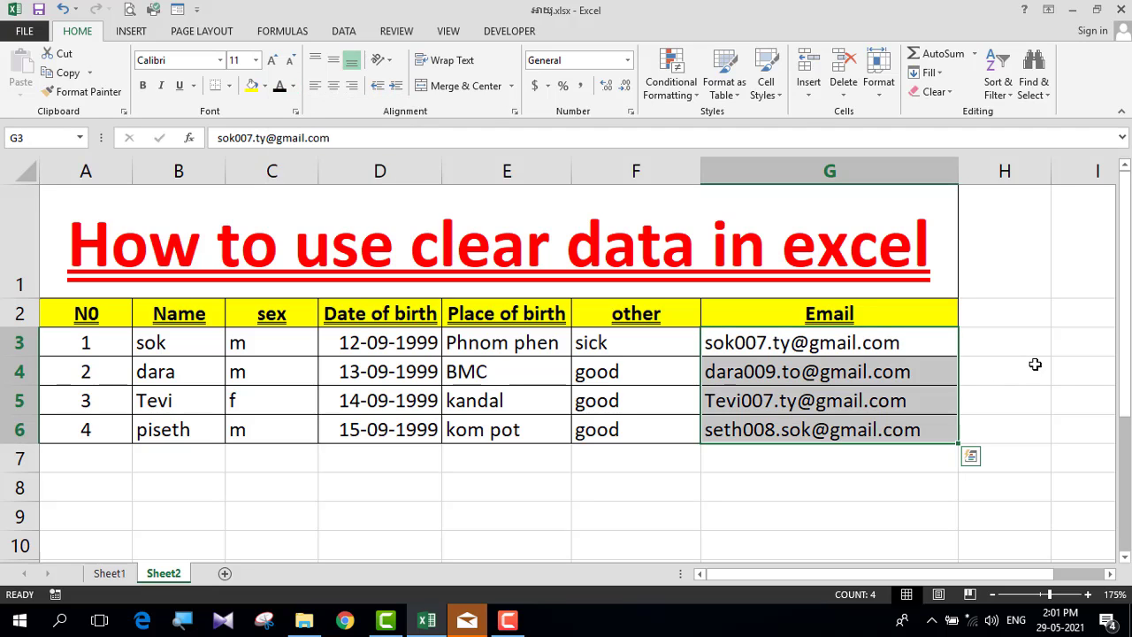
left_click(1034, 365)
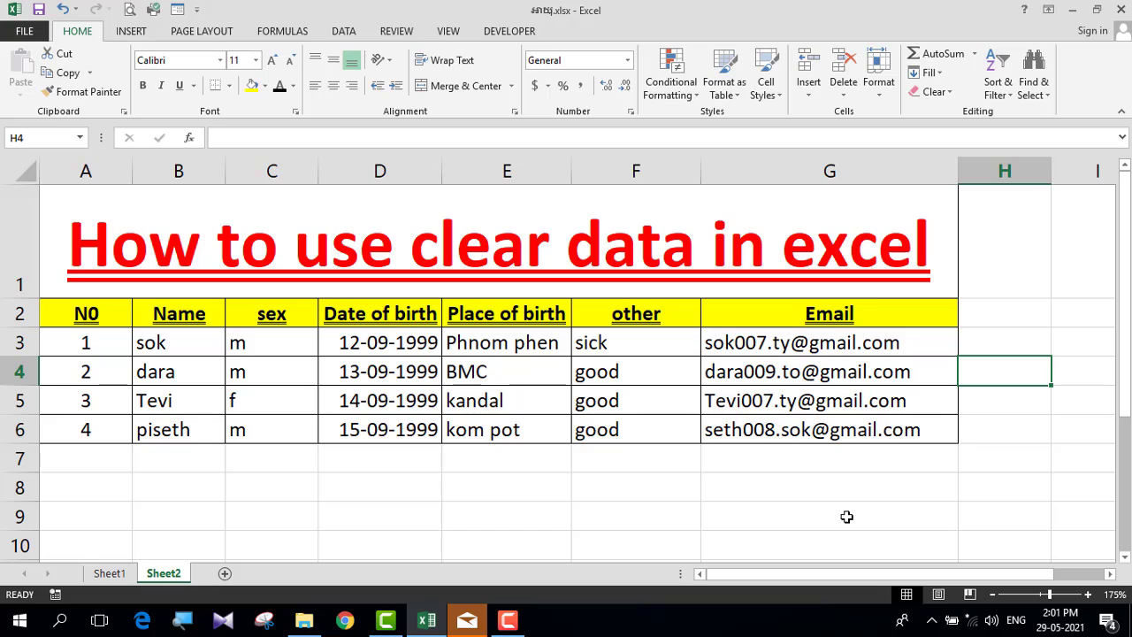
Step: Dismiss the Clear options list unused and select empty cells B8 and D8:G8 below the table
left_click(948, 98)
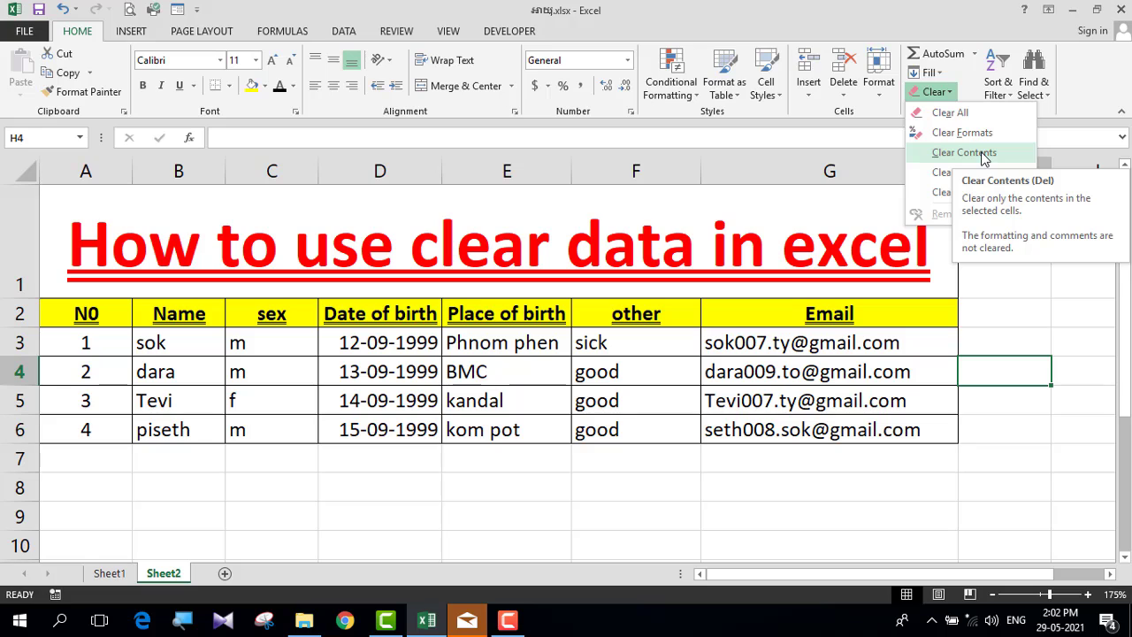
left_click(380, 545)
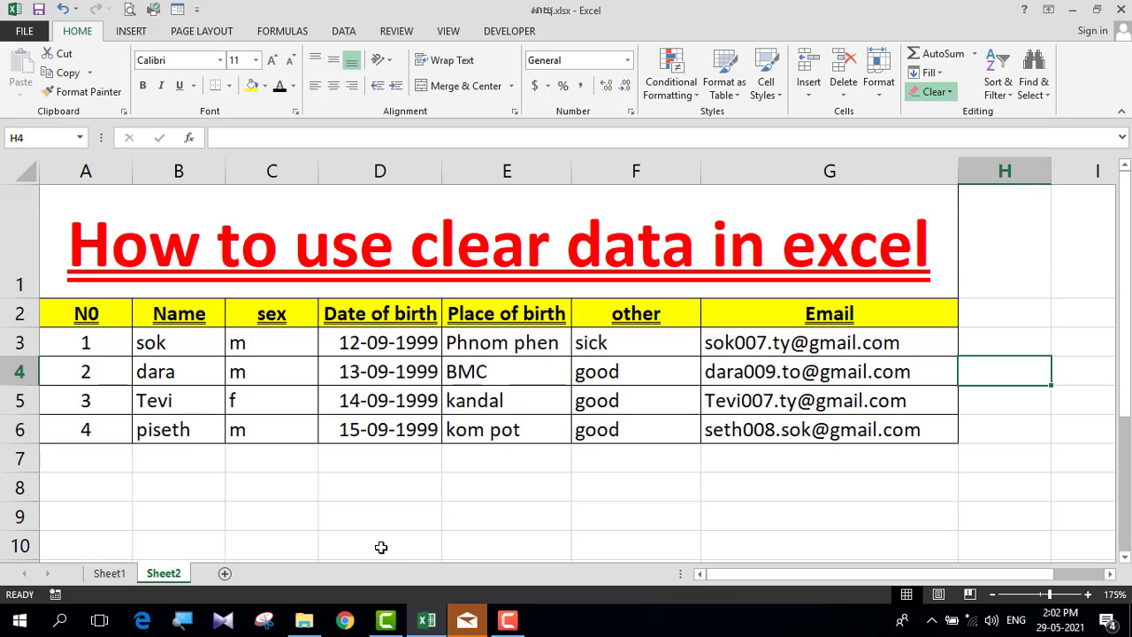
left_click(379, 516)
left_click(210, 489)
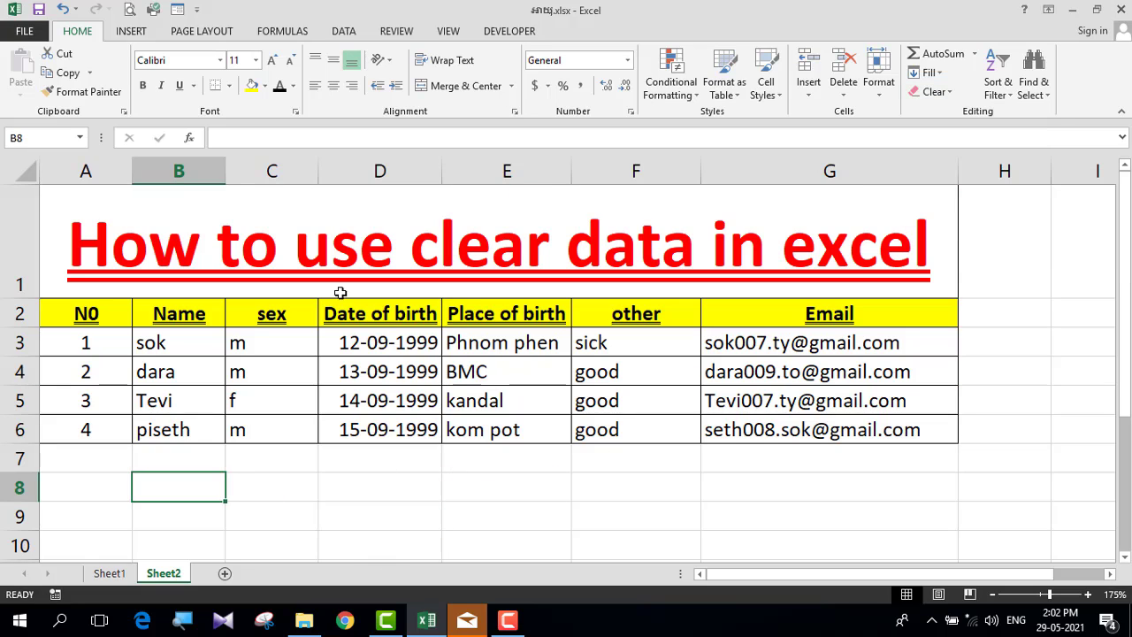
left_click_drag(366, 492, 933, 488)
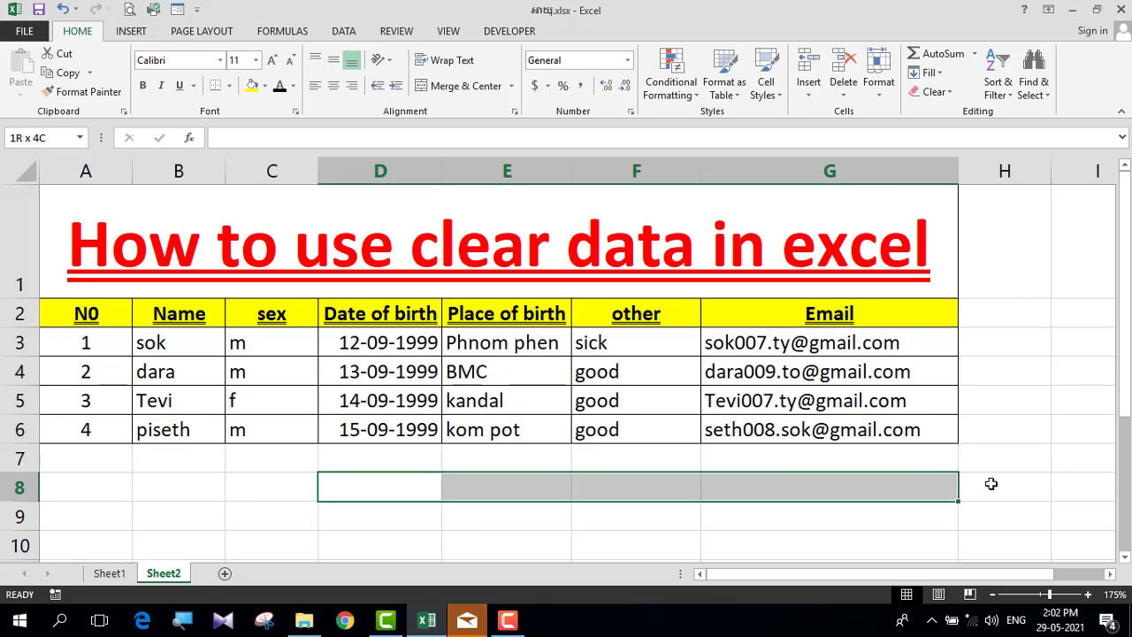
Step: Select cells in column H ending at H6, then empty cell C8, and show the Clear options
left_click_drag(1028, 221, 1046, 429)
left_click(1046, 430)
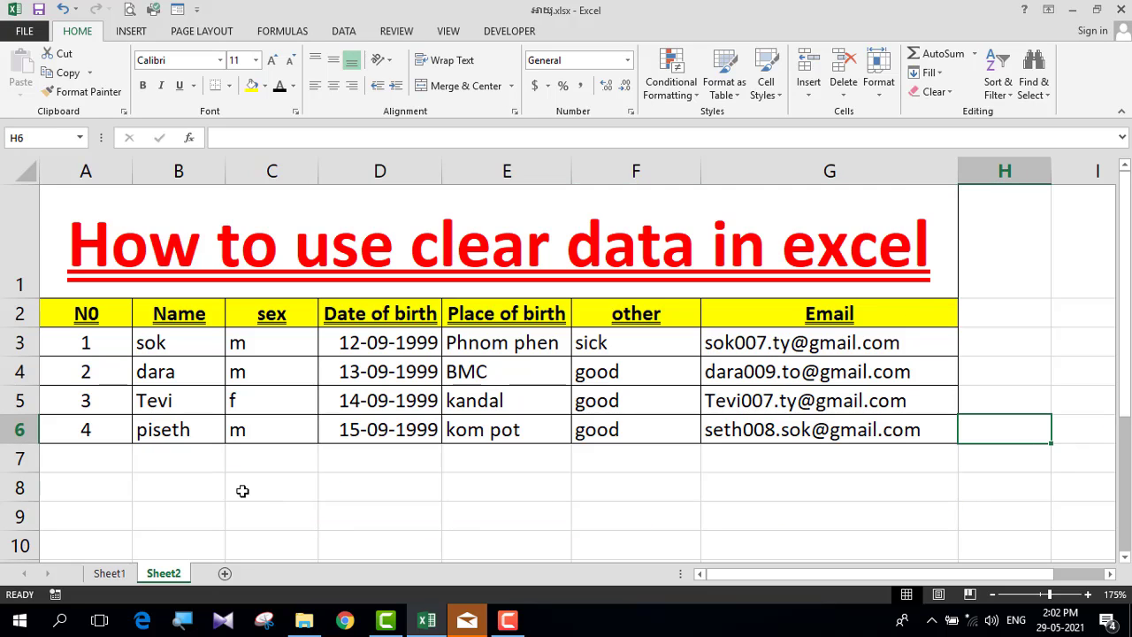
left_click(234, 485)
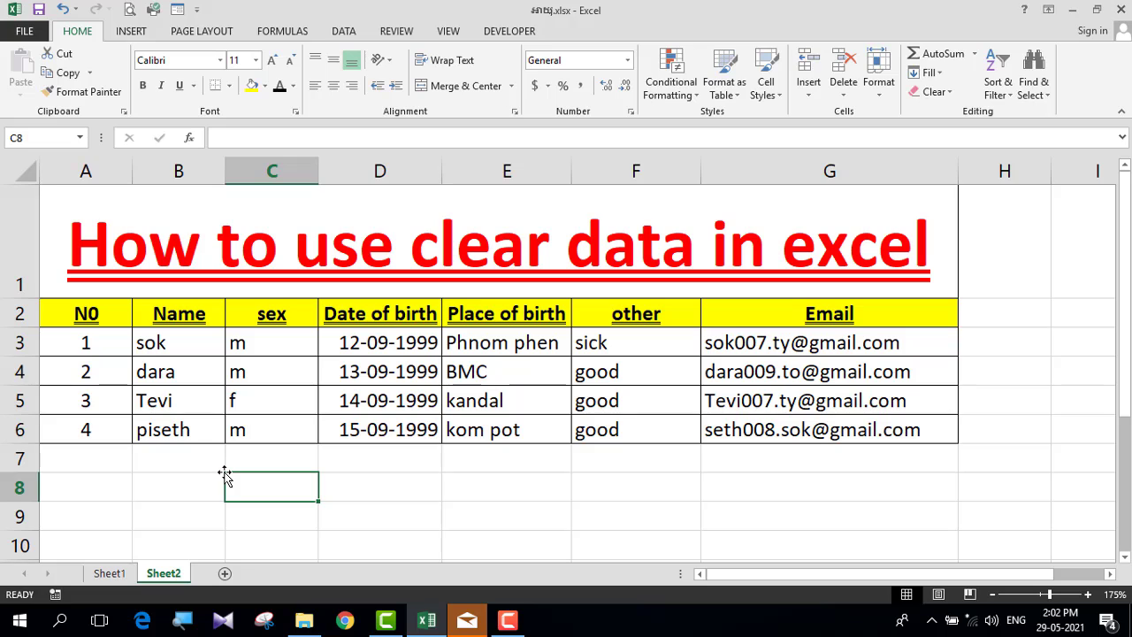
left_click(936, 92)
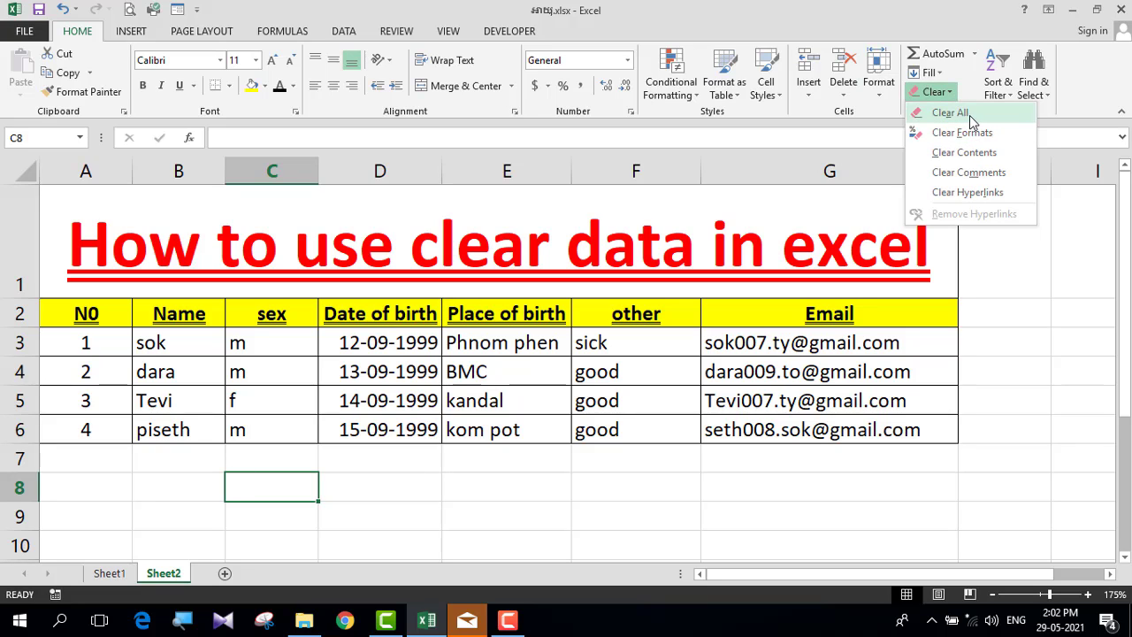